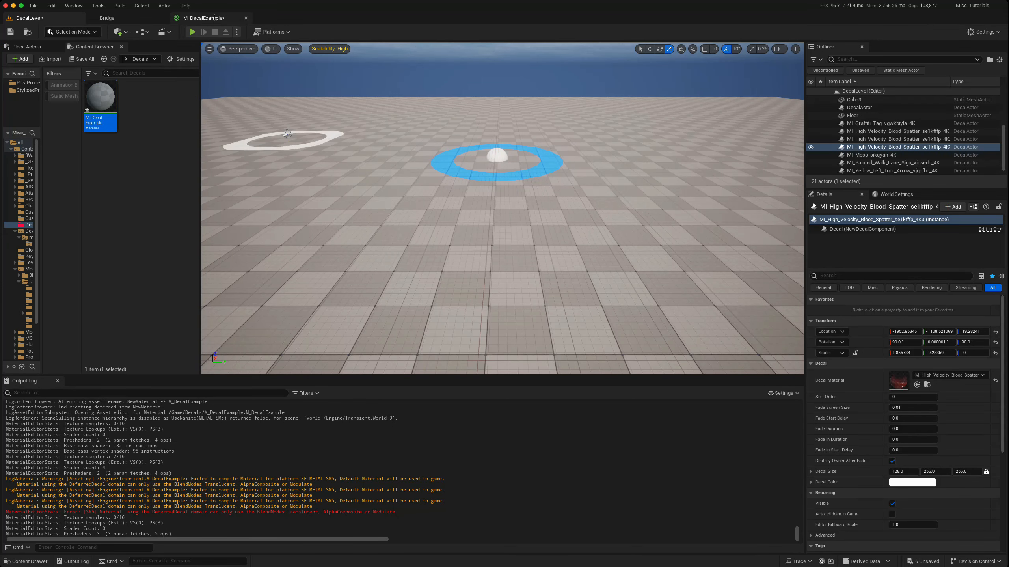
# - Add a SphereMask node to the M_DecalExample material graph, between the empty area and the material output node
pyautogui.click(204, 17)
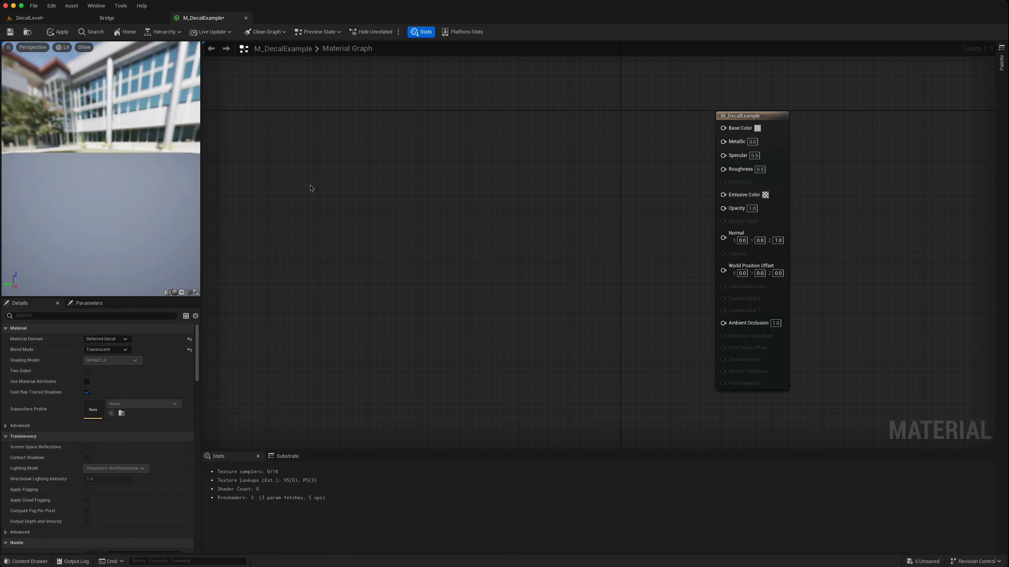
pyautogui.rightClick(265, 164)
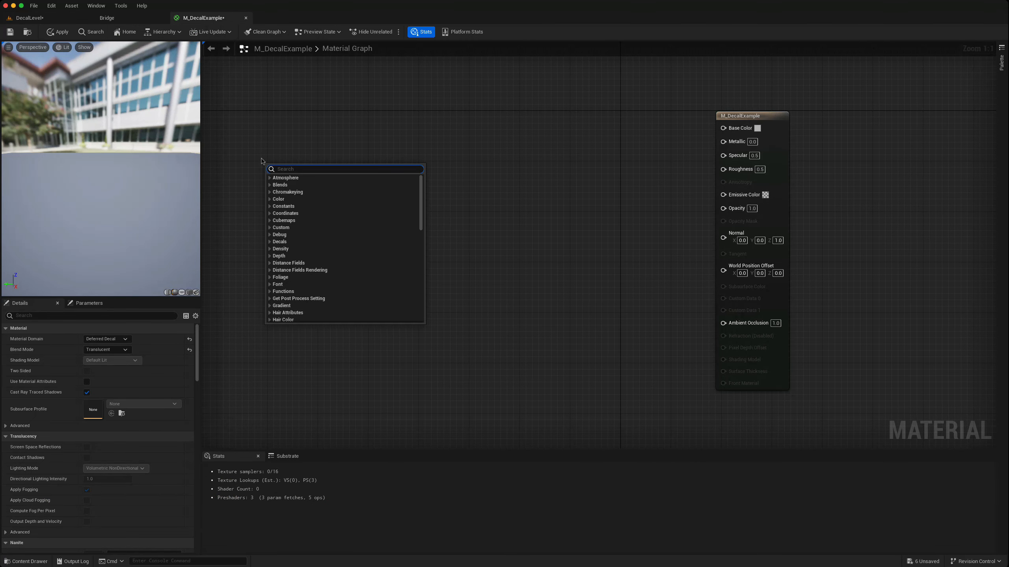
pyautogui.write('sphere')
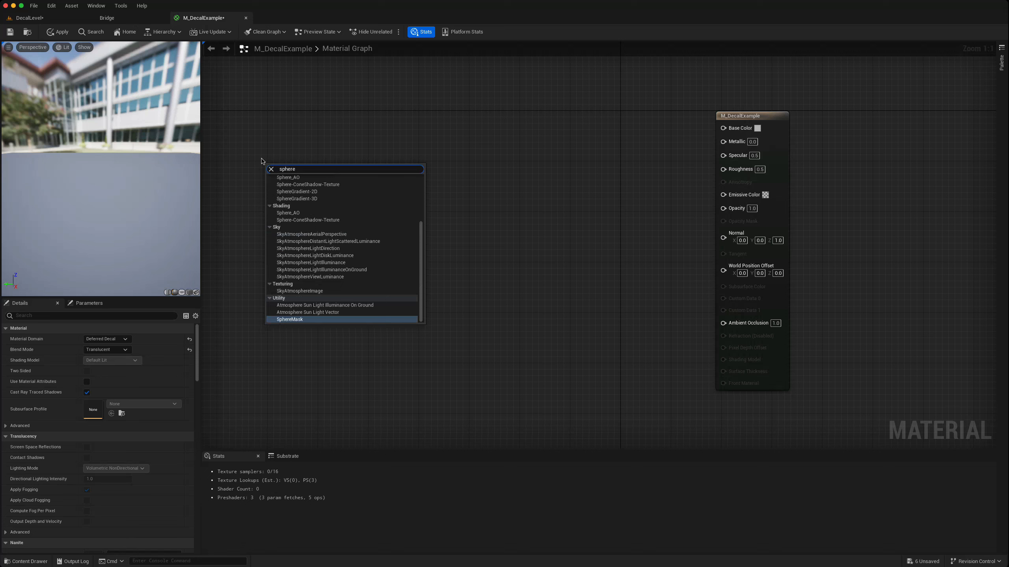
pyautogui.press('Return')
pyautogui.moveTo(331, 171); pyautogui.dragTo(436, 166)
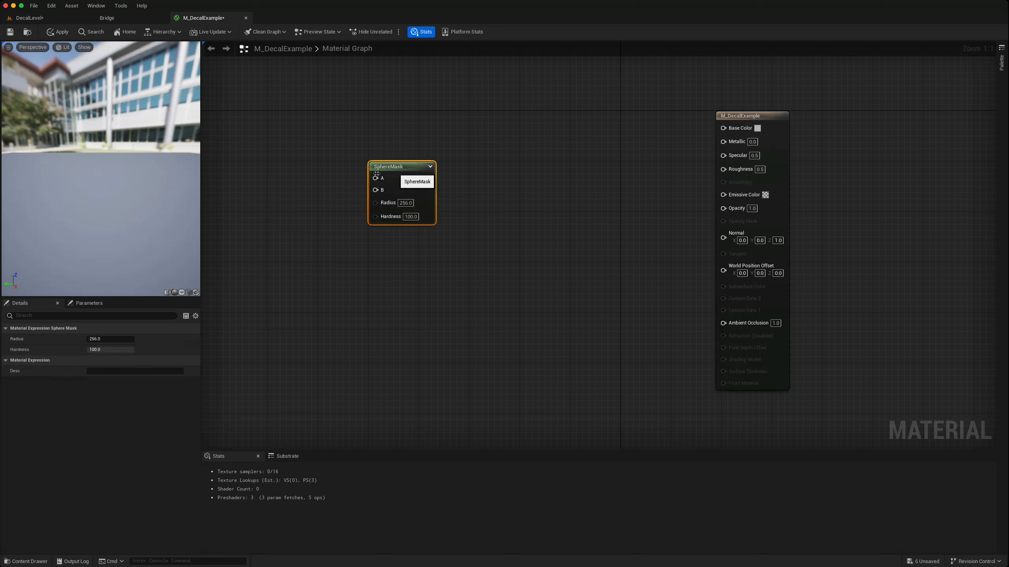
# - Add an Absolute World Position node and connect its XYZ output to the SphereMask's A input
pyautogui.rightClick(237, 138)
pyautogui.write('world')
pyautogui.press('Return')
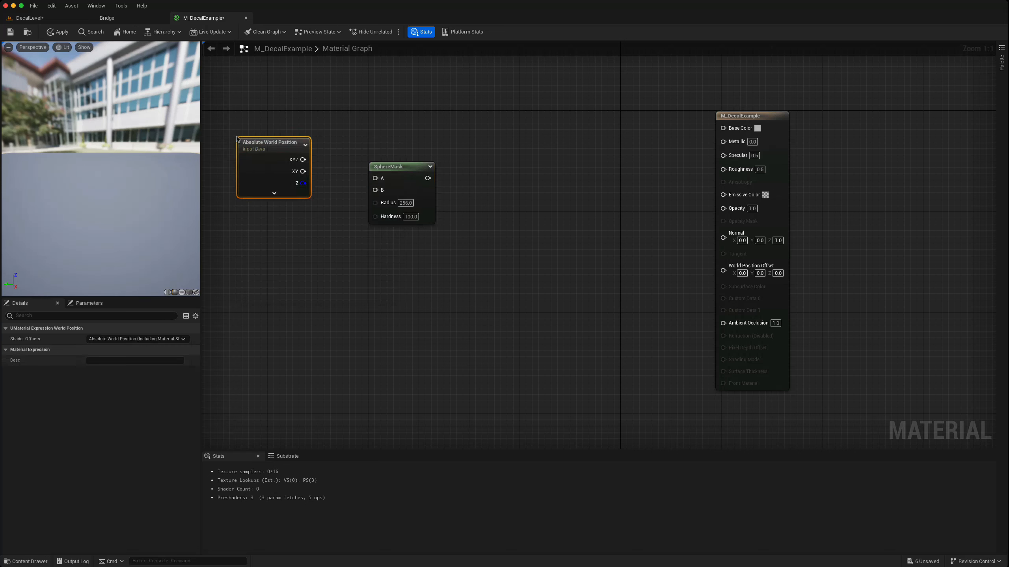
pyautogui.moveTo(303, 159); pyautogui.dragTo(375, 179)
pyautogui.moveTo(274, 148); pyautogui.dragTo(266, 128)
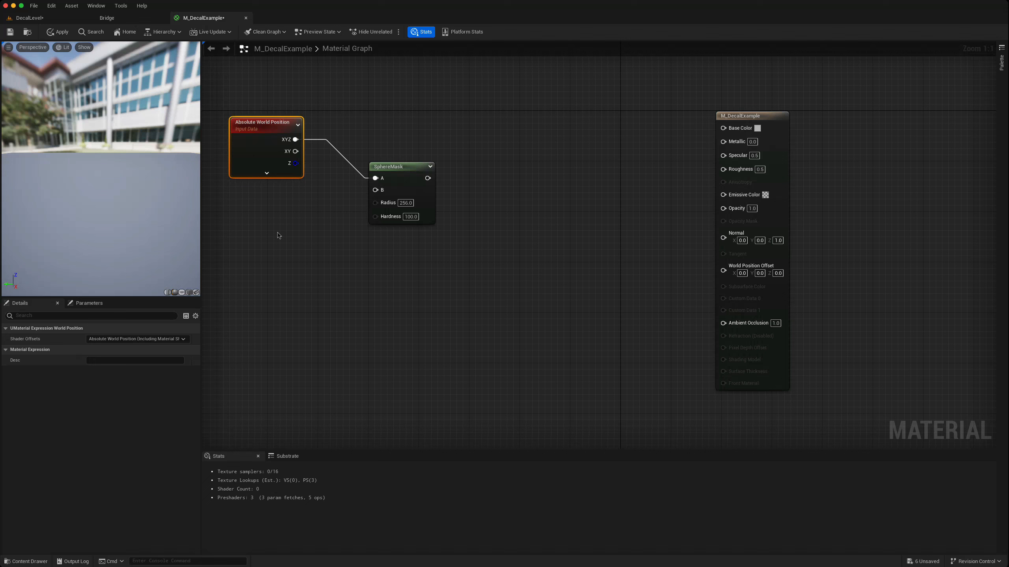
# - Add an ObjectPositionWS node feeding the SphereMask's B input, and set the SphereMask radius to 500
pyautogui.rightClick(261, 231)
pyautogui.write('objec')
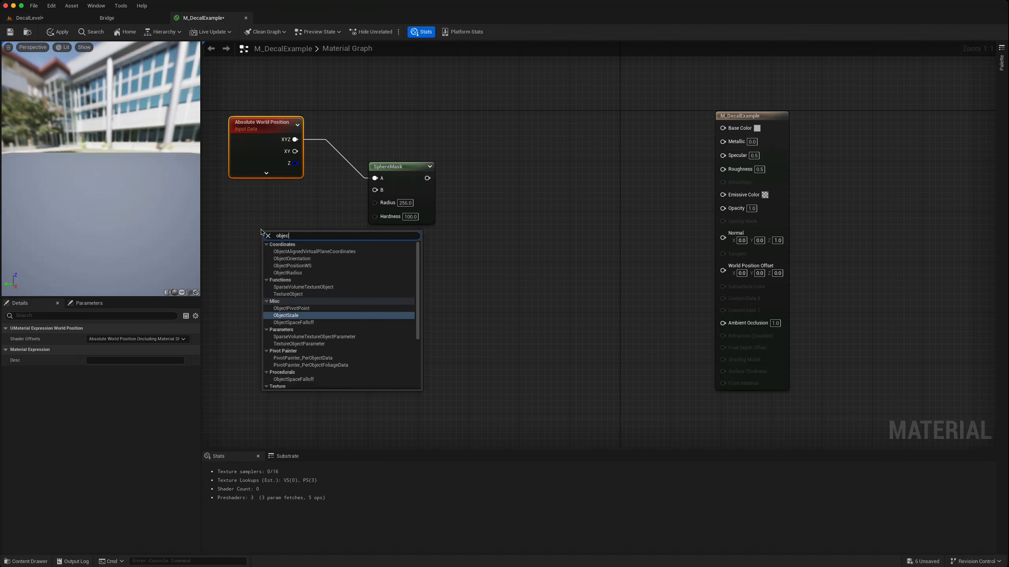
pyautogui.write('tpos')
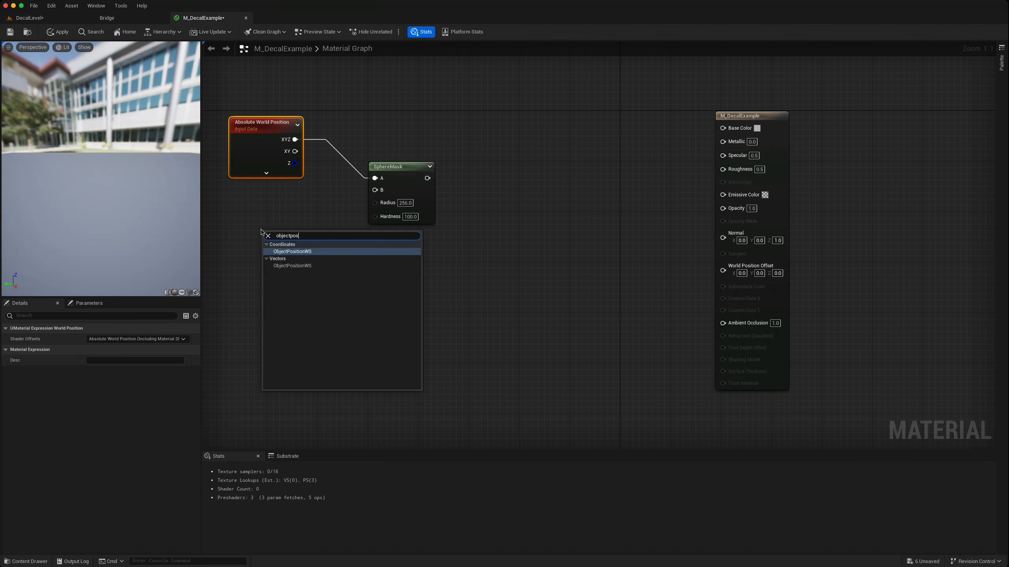
pyautogui.click(292, 251)
pyautogui.moveTo(287, 238); pyautogui.dragTo(375, 189)
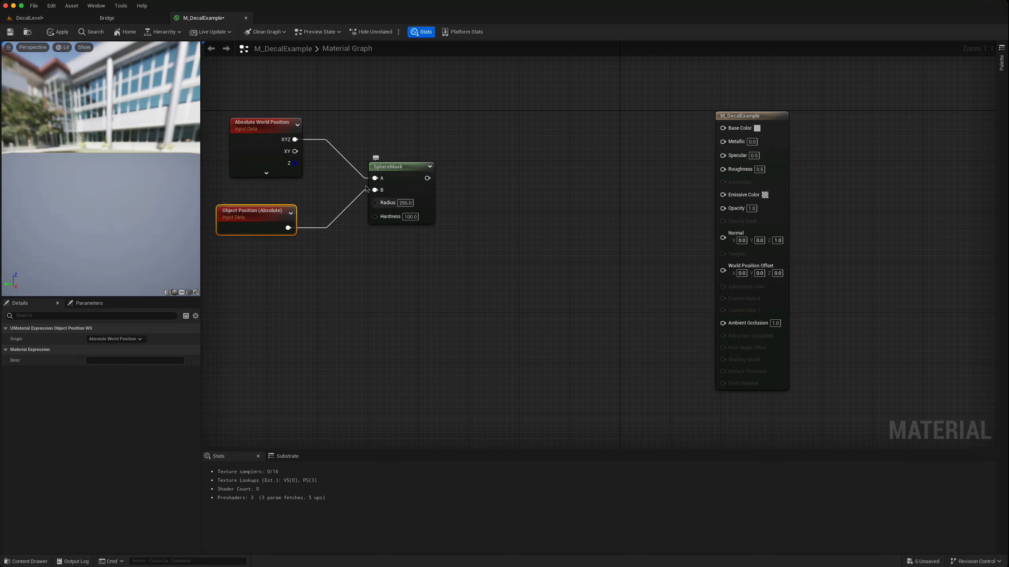
pyautogui.click(405, 203)
pyautogui.press('BackSpace')
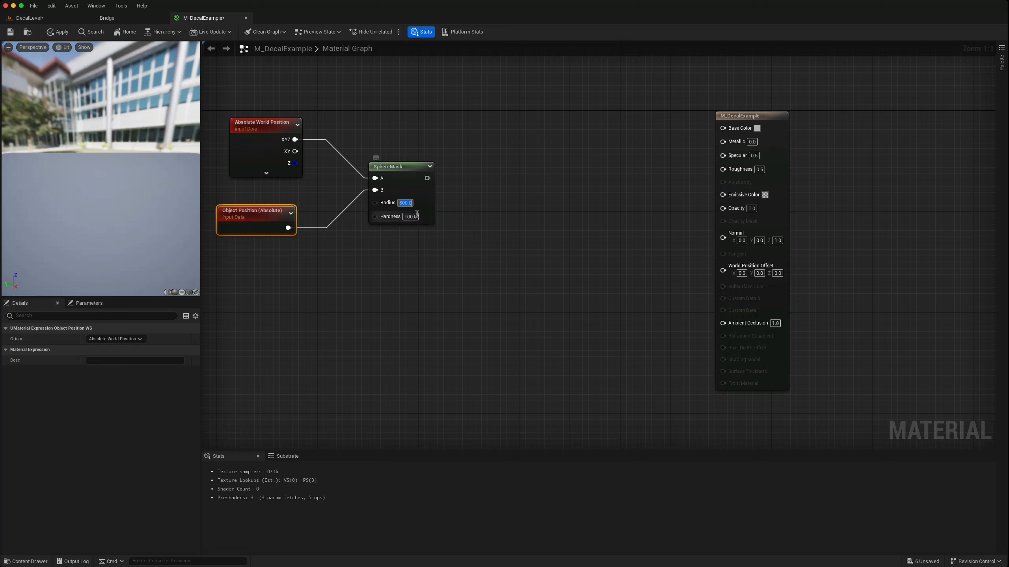
# - Duplicate the two position nodes and the SphereMask below the originals, and set the copied SphereMask's radius to 400
pyautogui.moveTo(254, 106); pyautogui.dragTo(398, 247)
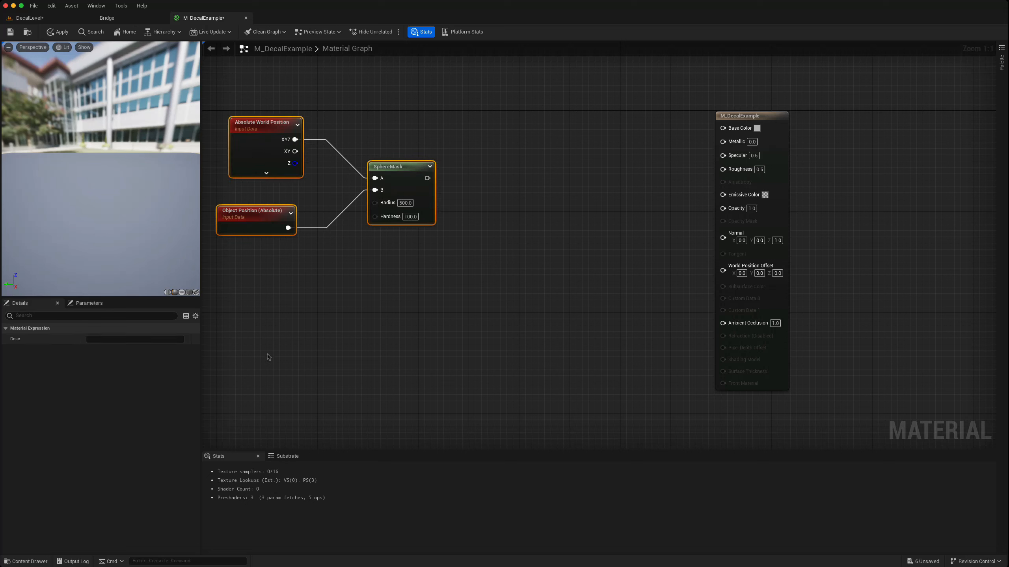
pyautogui.hotkey('ctrl', 'd')
pyautogui.moveTo(389, 362); pyautogui.dragTo(401, 335)
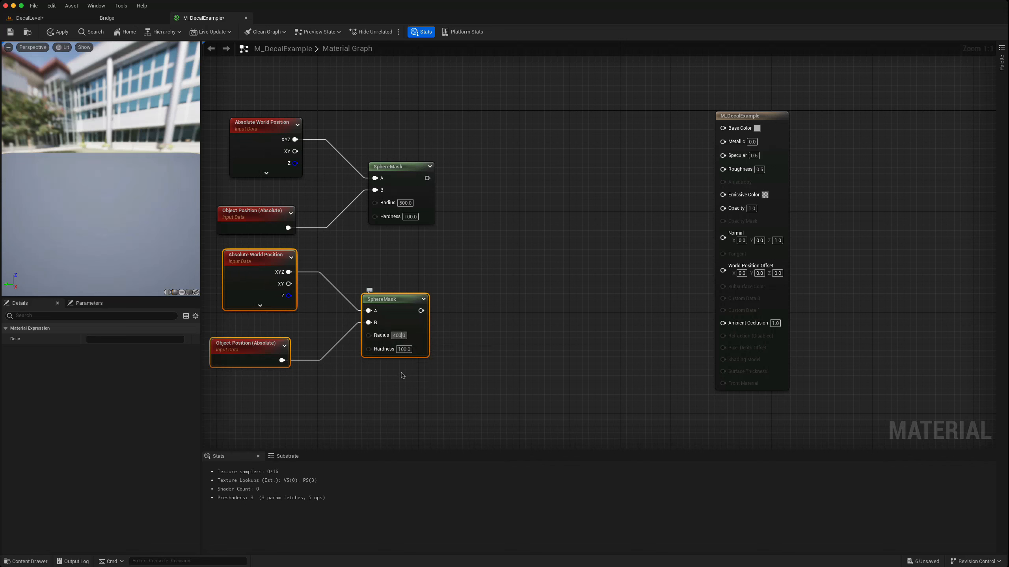
pyautogui.click(468, 201)
# - Subtract the 400-radius SphereMask from the 500-radius one with a Subtract node, and expand that node's preview
pyautogui.moveTo(429, 178); pyautogui.dragTo(470, 259)
pyautogui.write('-')
pyautogui.press('Return')
pyautogui.moveTo(422, 310); pyautogui.dragTo(480, 288)
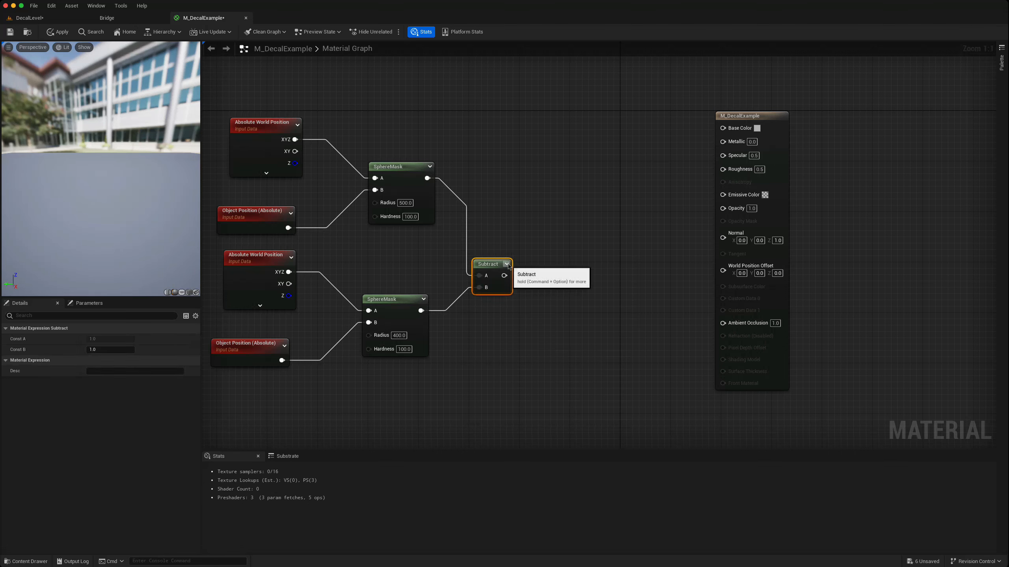
pyautogui.click(514, 264)
pyautogui.click(505, 243)
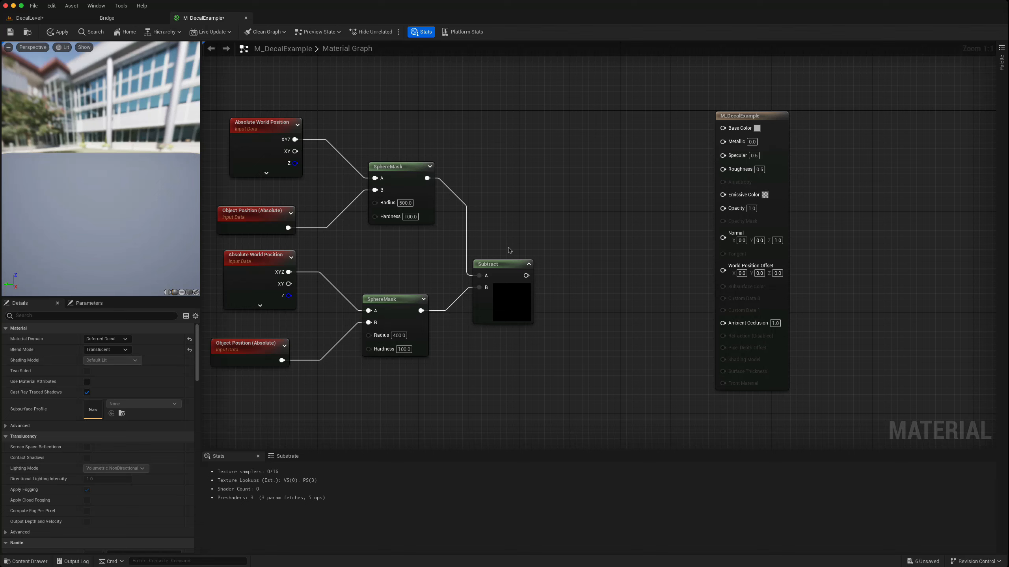
pyautogui.moveTo(509, 250); pyautogui.dragTo(552, 295, button='right')
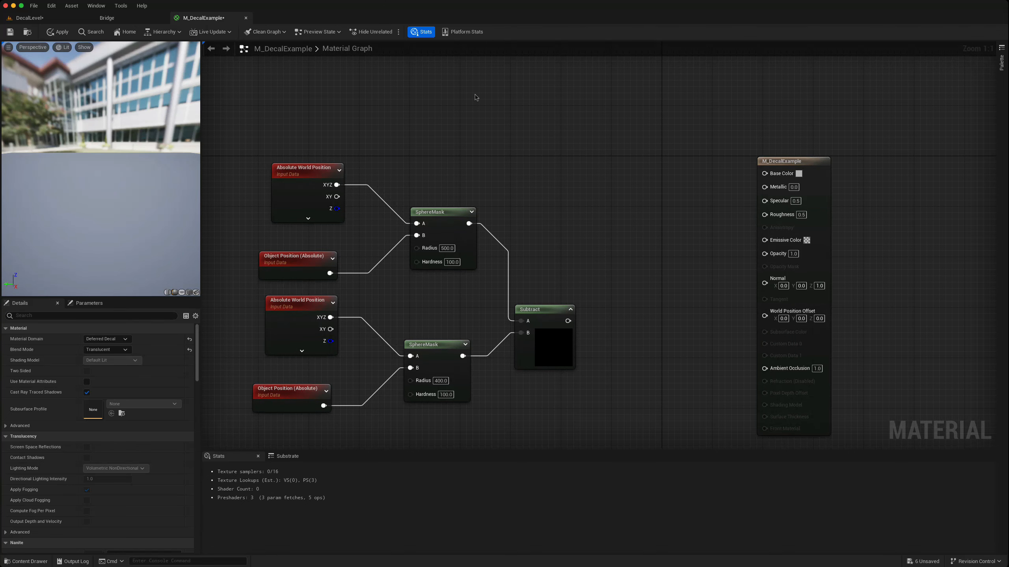
# - Add a Constant3Vector node above the mask nodes and set its color to white (1, 1, 1)
pyautogui.press('3')
pyautogui.click(479, 81)
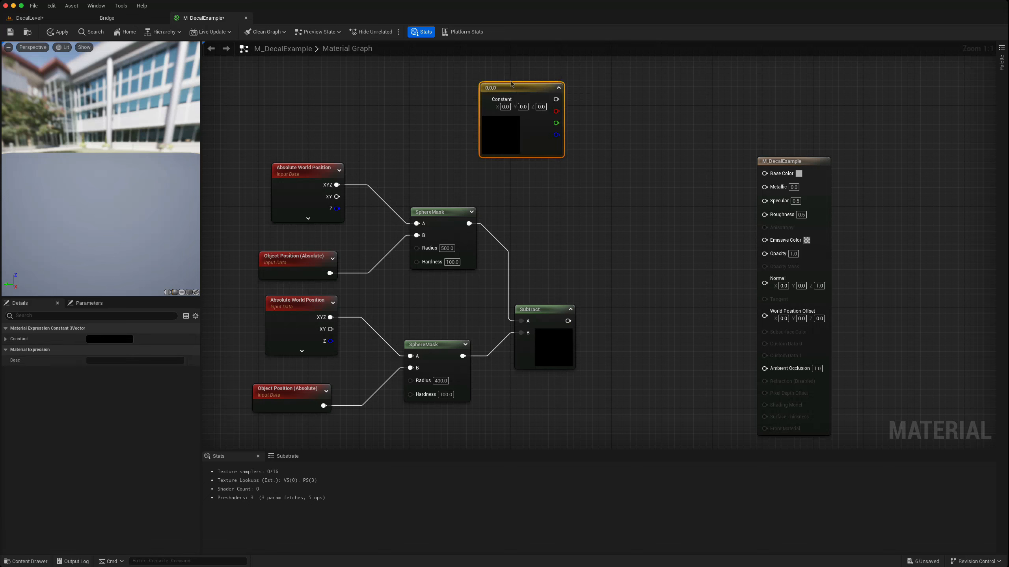
pyautogui.moveTo(509, 84); pyautogui.dragTo(491, 83)
pyautogui.doubleClick(484, 137)
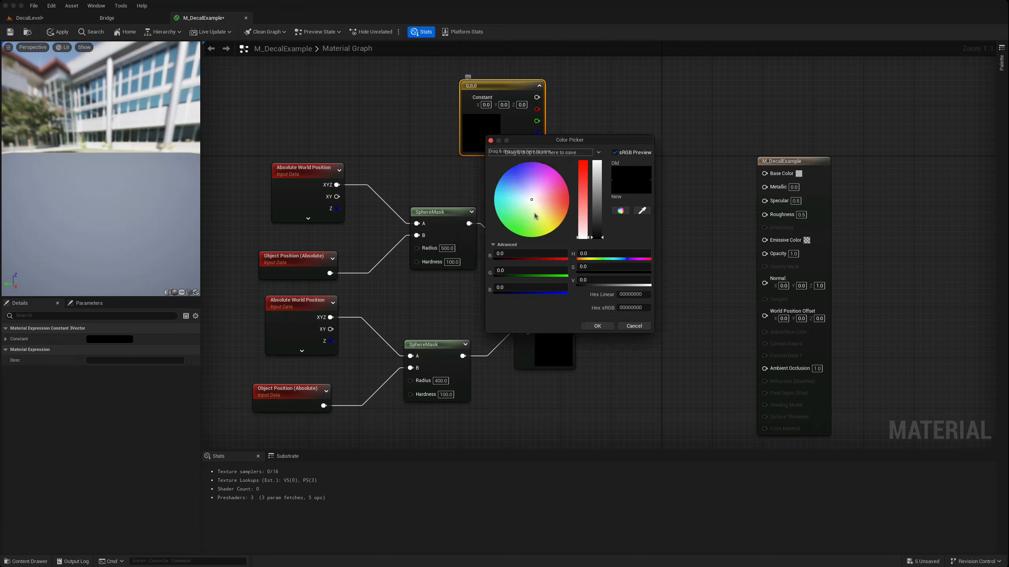
pyautogui.moveTo(602, 237); pyautogui.dragTo(601, 158)
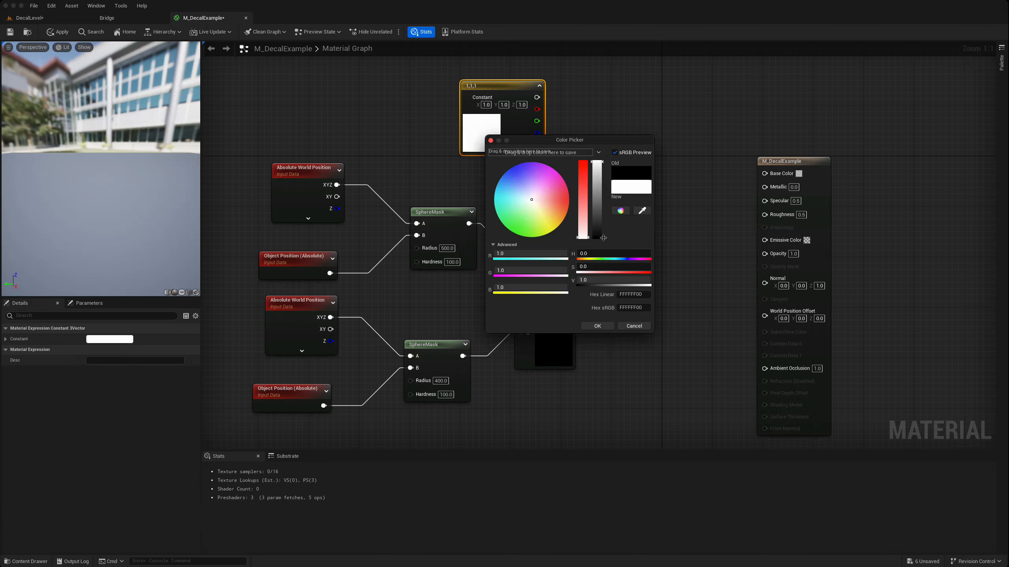
pyautogui.click(597, 325)
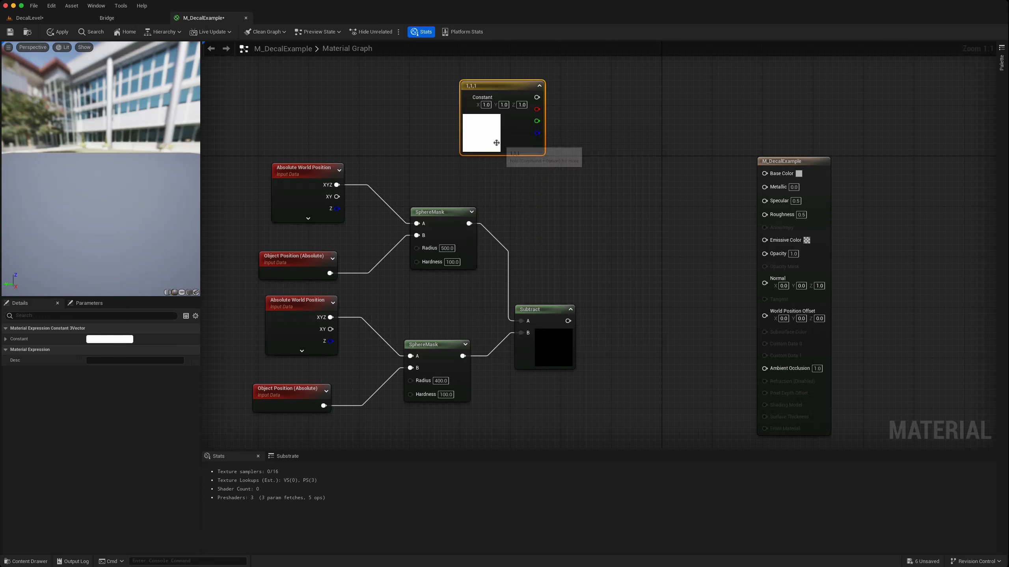
# - Connect the white constant to Base Color and the Subtract result to Opacity, and save the material
pyautogui.moveTo(537, 96); pyautogui.dragTo(764, 173)
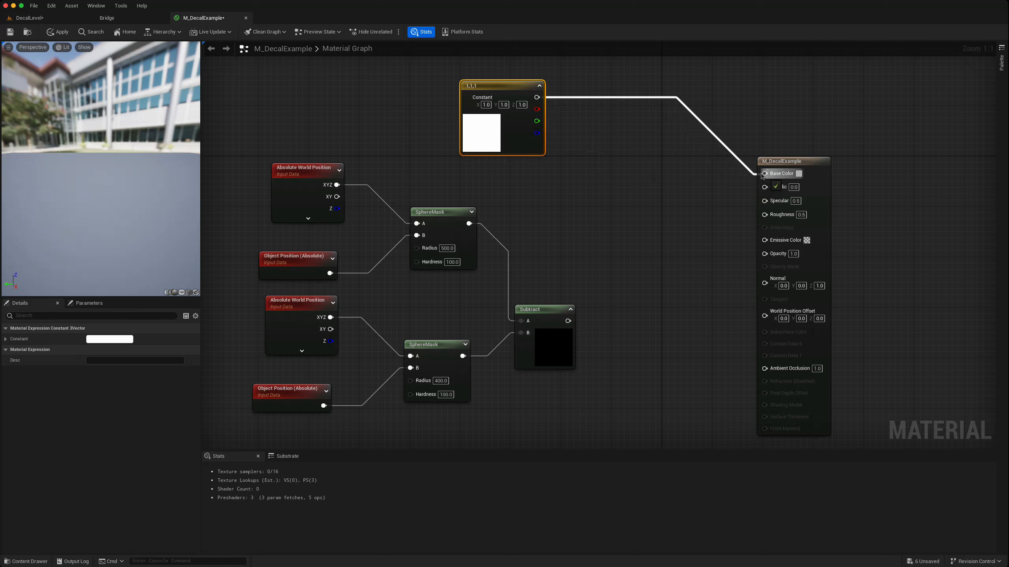
pyautogui.moveTo(568, 321); pyautogui.dragTo(765, 252)
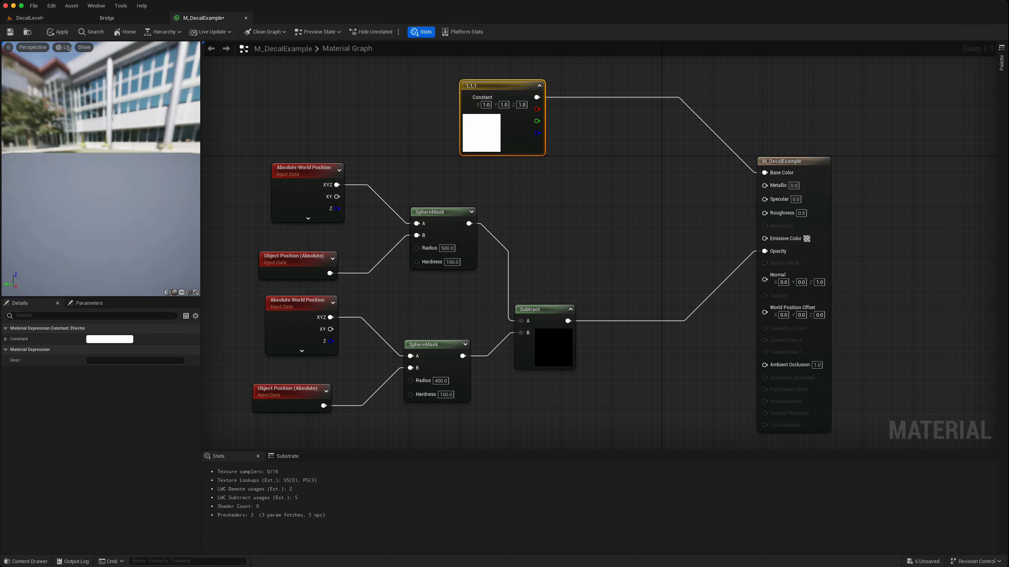
pyautogui.click(9, 32)
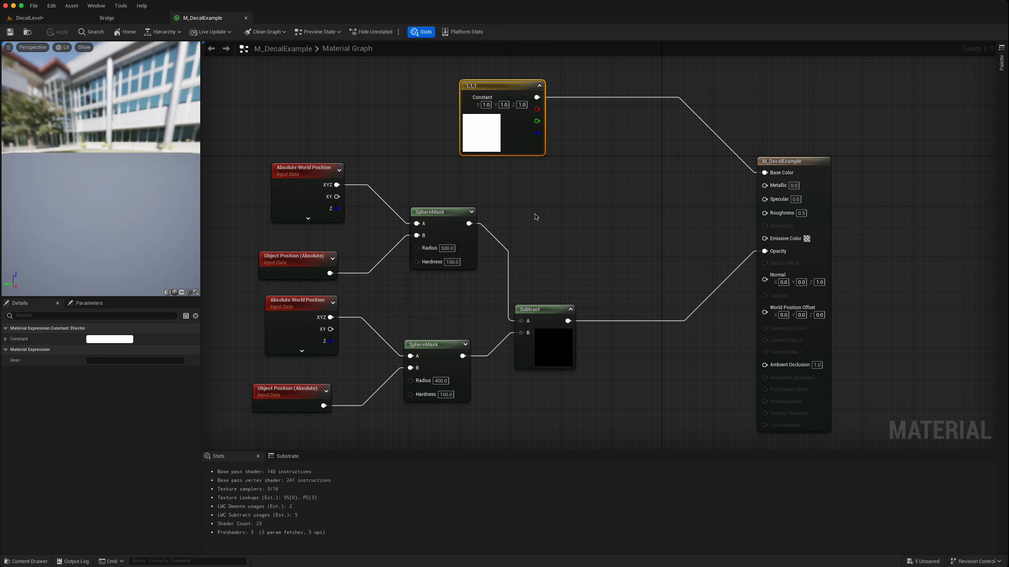
pyautogui.moveTo(534, 217); pyautogui.dragTo(525, 221, button='right')
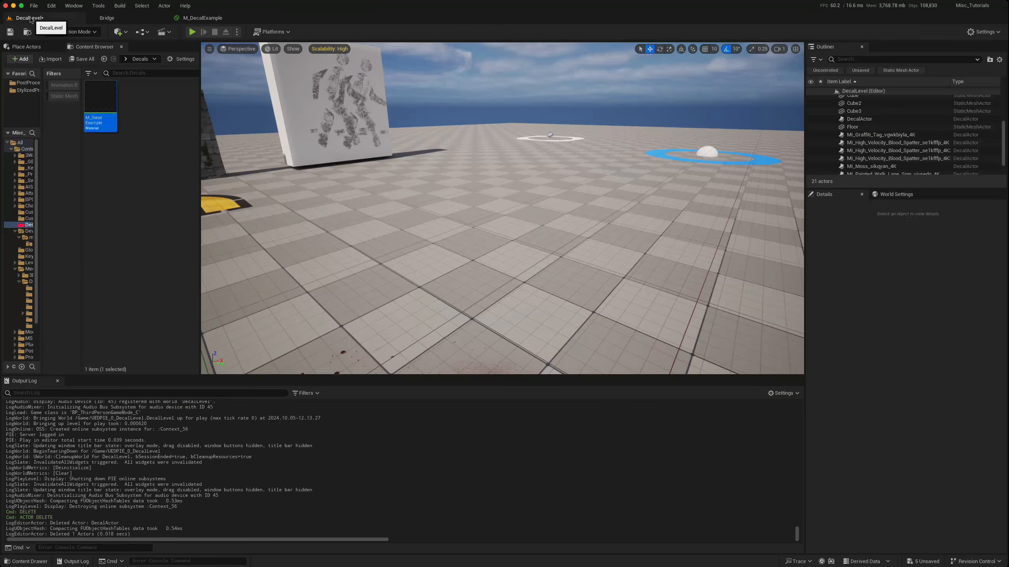
# - Place M_DecalExample on the floor of DecalLevel and raise the decal to a Z location of about -76
pyautogui.click(30, 17)
pyautogui.moveTo(92, 115)
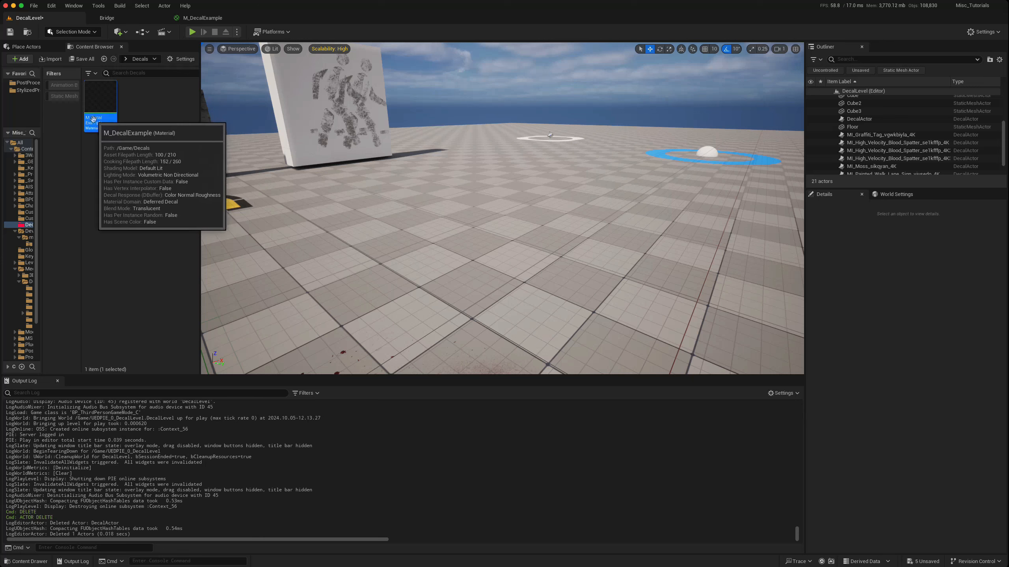
pyautogui.moveTo(91, 116); pyautogui.dragTo(548, 209)
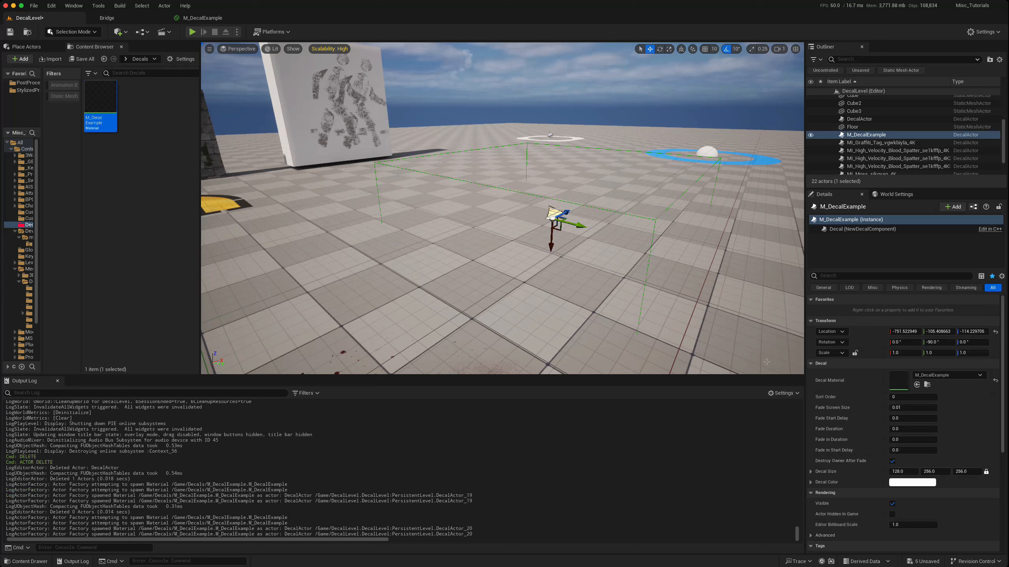
pyautogui.moveTo(552, 250); pyautogui.dragTo(553, 235)
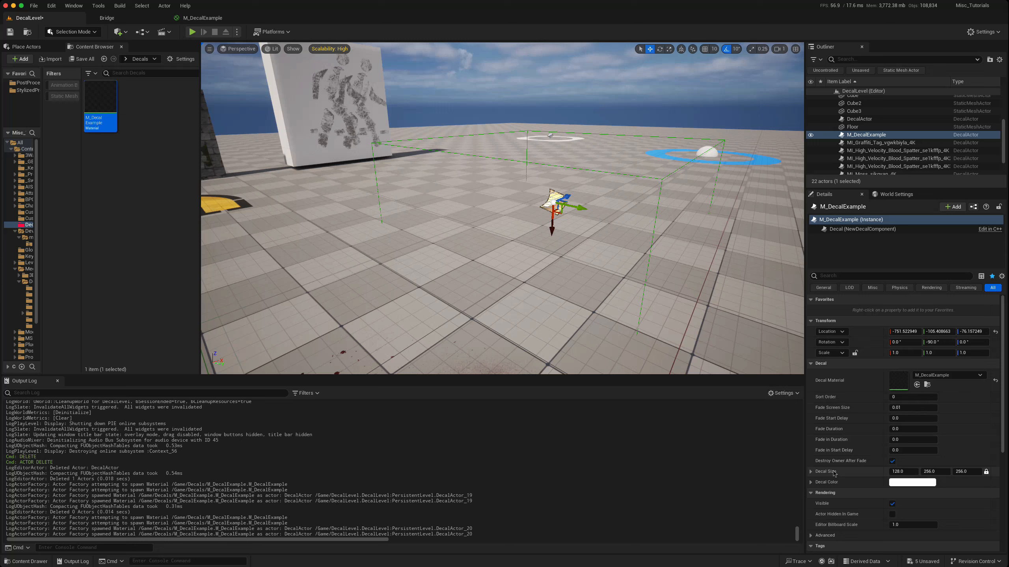
# - Set the decal's size to 500 × 1000 × 1000 with proportions locked, and move it along X to about -578
pyautogui.moveTo(890, 470); pyautogui.dragTo(902, 470)
pyautogui.click(901, 471)
pyautogui.write('500')
pyautogui.press('Tab')
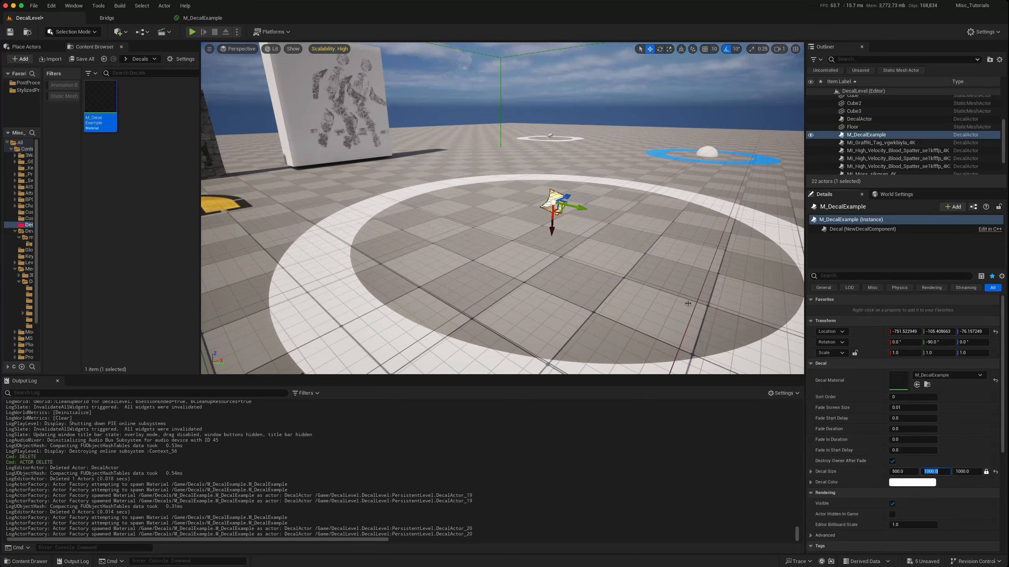
pyautogui.scroll(-3, 680, 295)
pyautogui.moveTo(546, 206); pyautogui.dragTo(569, 189)
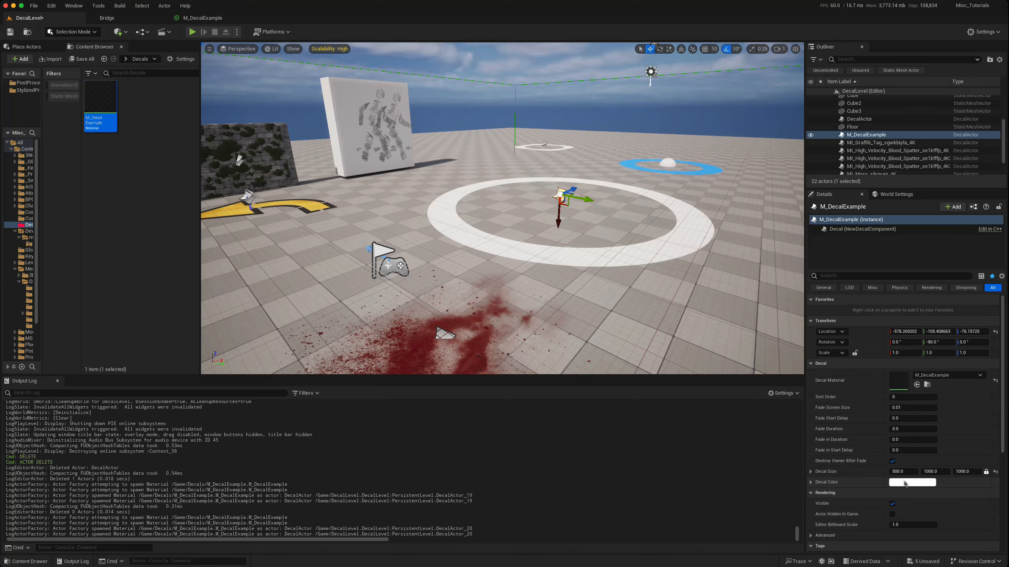
# - Set the placed decal's Decal Color to light green
pyautogui.click(901, 482)
pyautogui.moveTo(941, 438); pyautogui.dragTo(936, 452)
pyautogui.click(1002, 547)
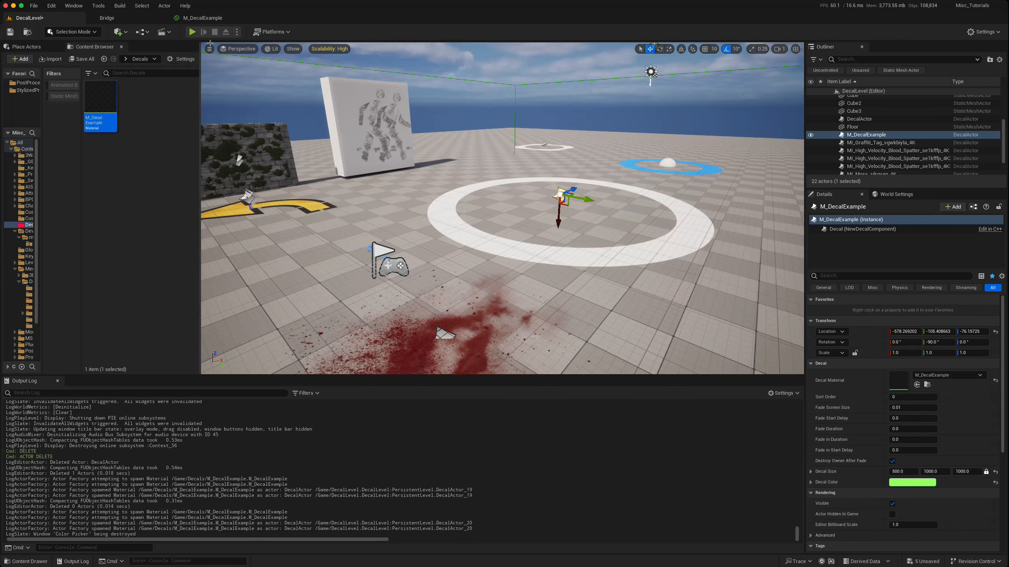
# - Add a Decal Color node to M_DecalExample, connect its RGB to Base Color in place of the white constant, and save the material
pyautogui.click(203, 18)
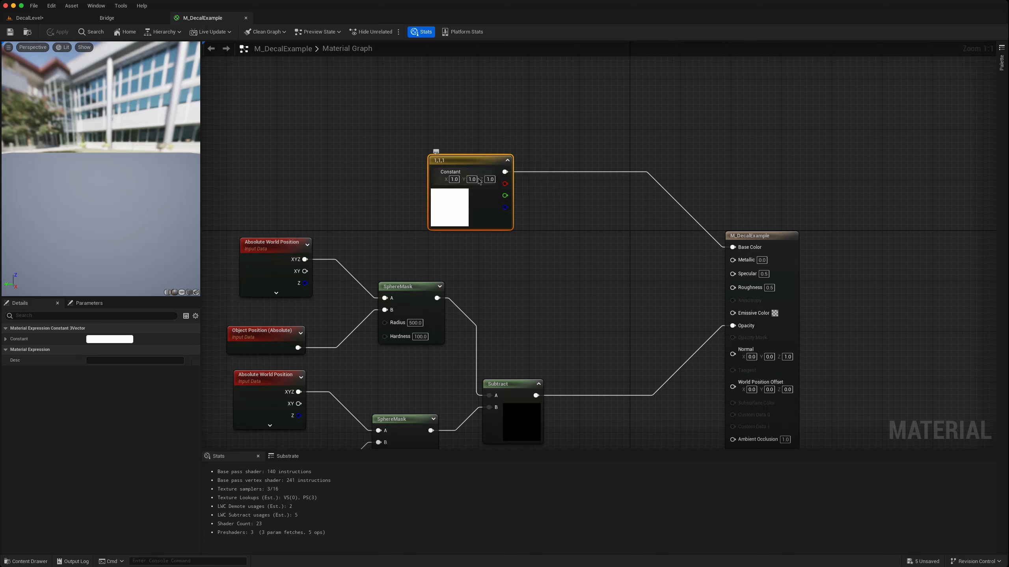
pyautogui.rightClick(498, 93)
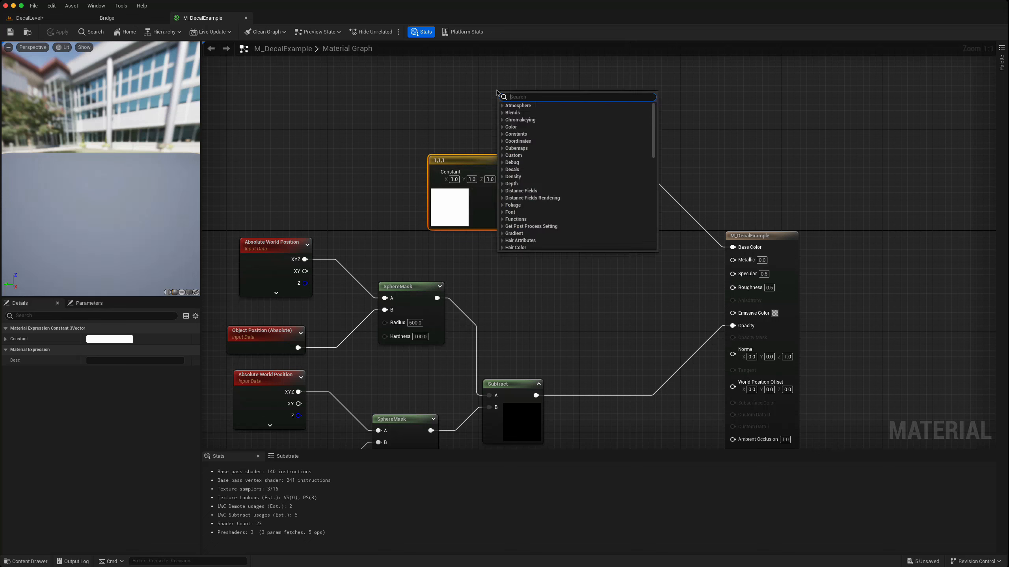
pyautogui.write('decalc')
pyautogui.press('Return')
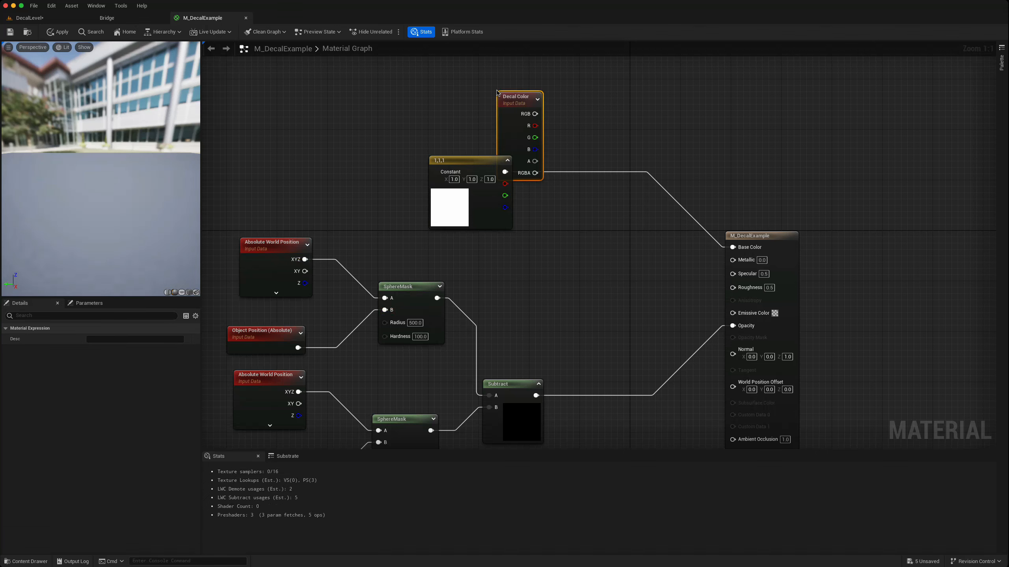
pyautogui.moveTo(550, 118); pyautogui.dragTo(732, 246)
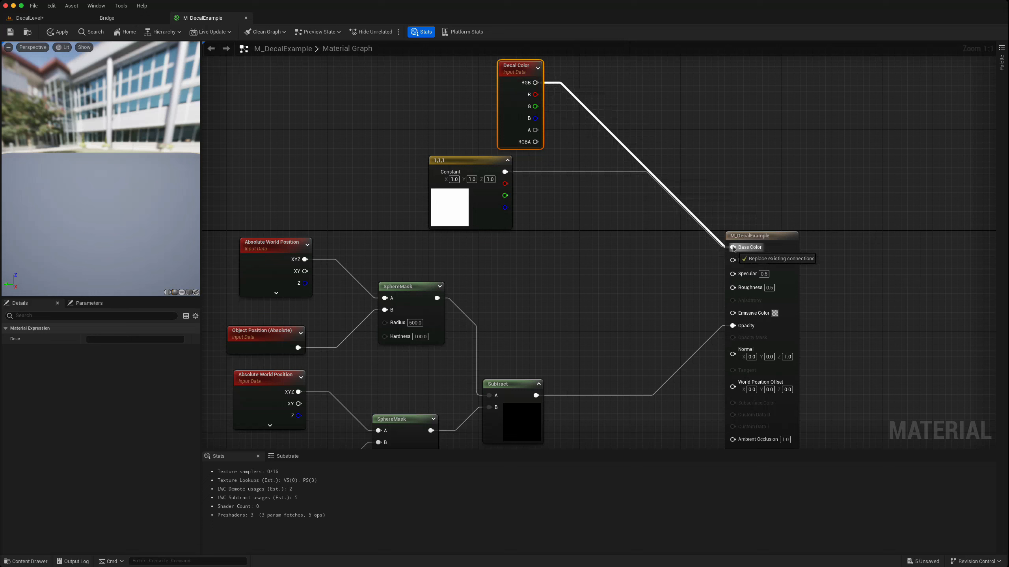
pyautogui.click(59, 34)
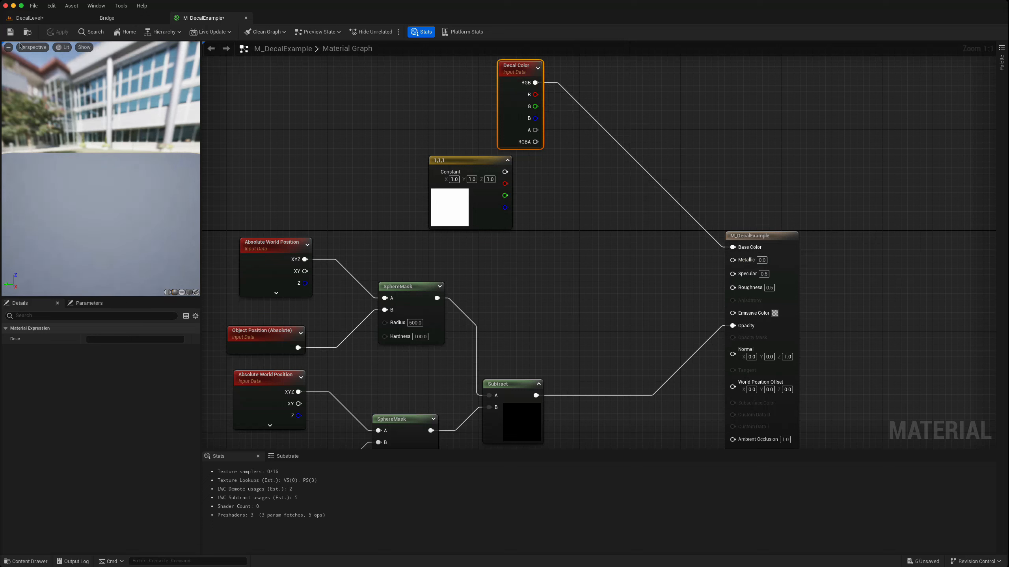
pyautogui.click(9, 33)
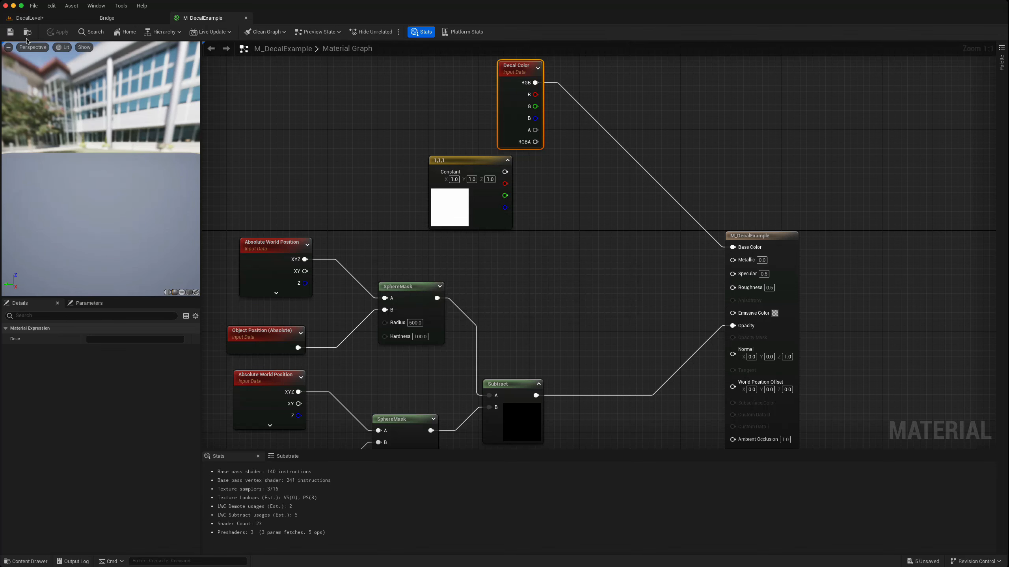
# - Change the Decal Color of the placed M_DecalExample in DecalLevel to light blue
pyautogui.click(40, 18)
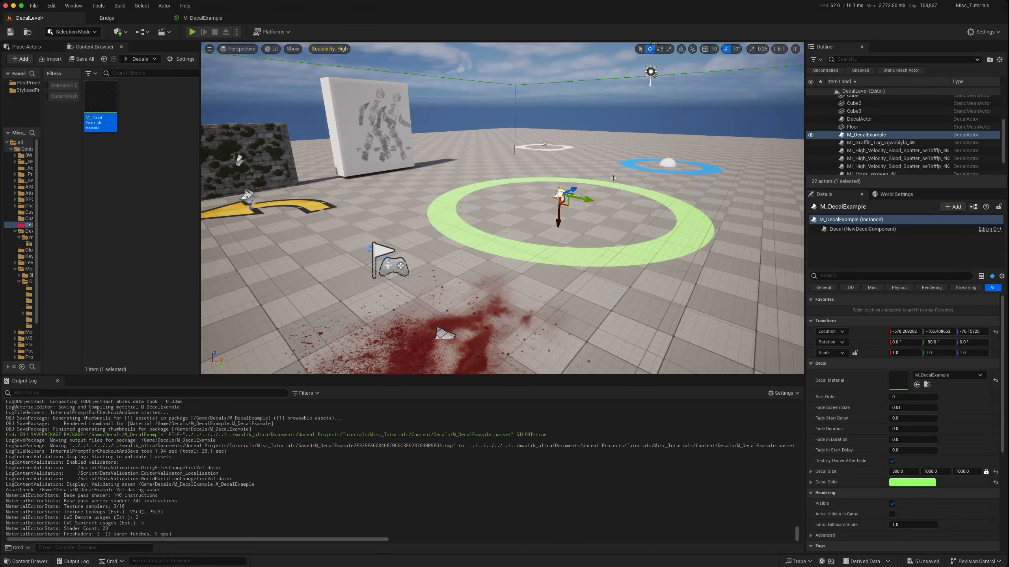
pyautogui.click(927, 483)
pyautogui.click(953, 426)
pyautogui.moveTo(952, 406); pyautogui.dragTo(952, 399)
pyautogui.click(930, 361)
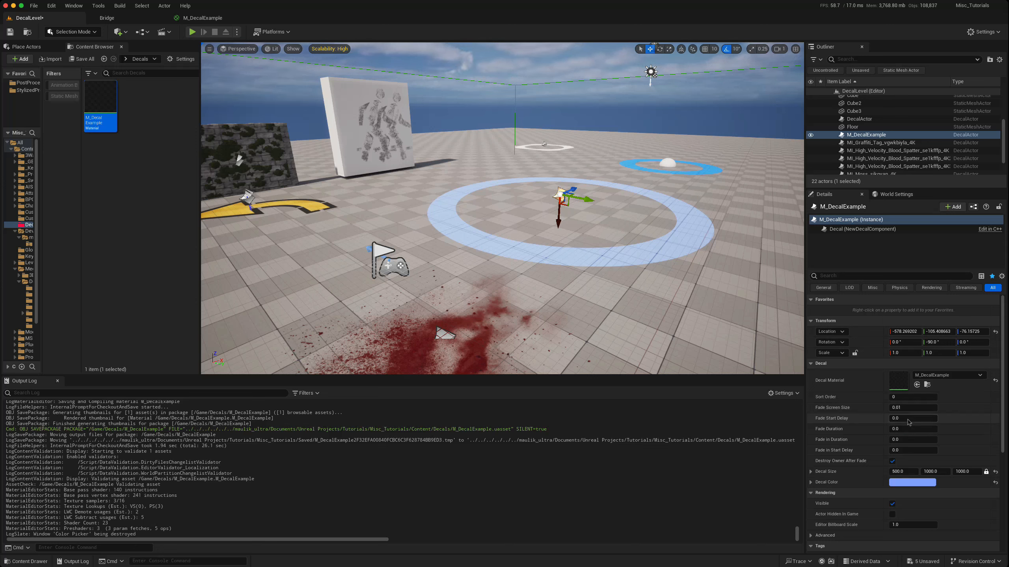
# - Set the decal's Fade In Duration to 2, Fade Duration to 2 and Fade Start Delay to 3
pyautogui.click(907, 439)
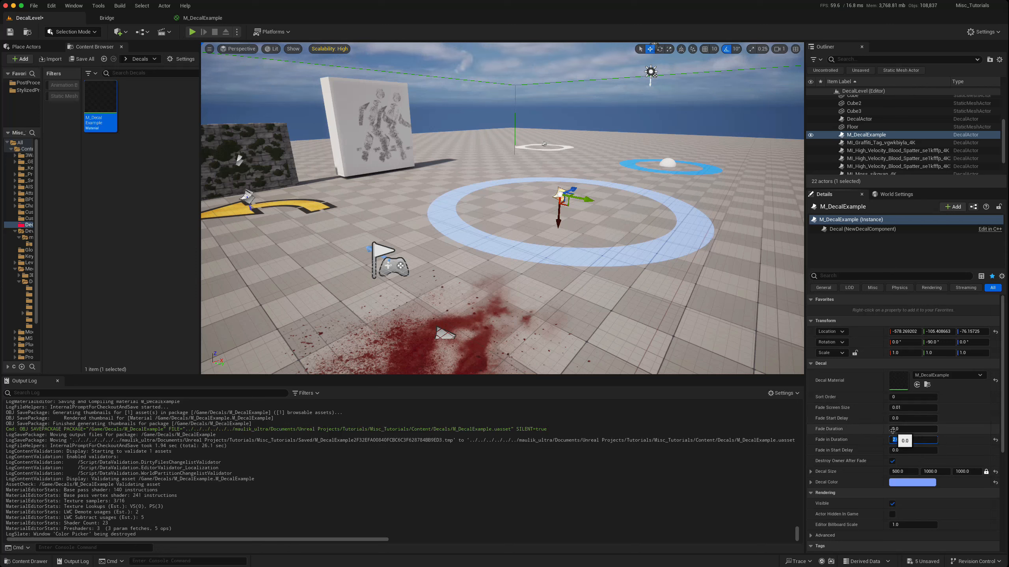
pyautogui.click(902, 429)
pyautogui.click(901, 417)
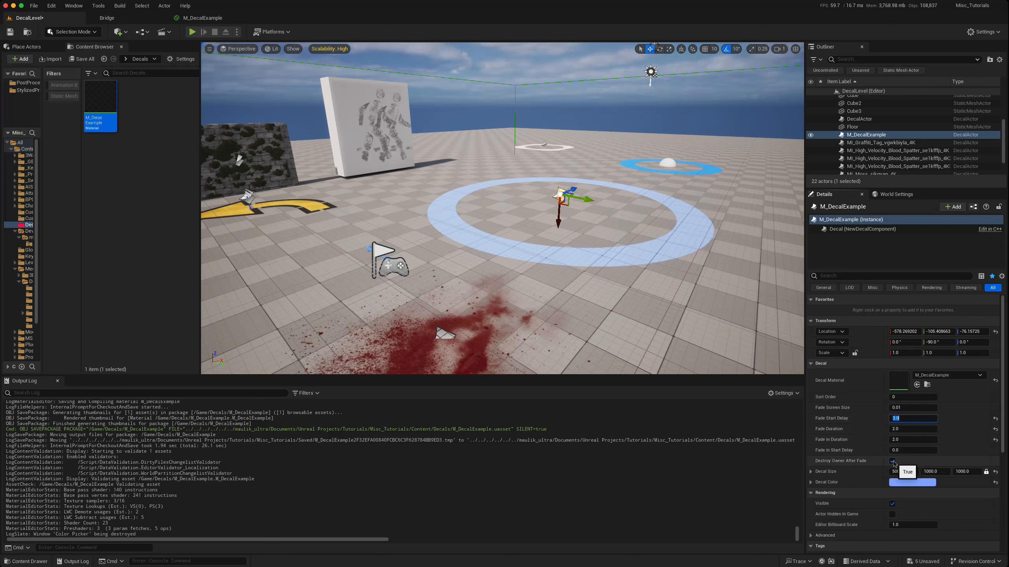
# - Play the level, walk the character around the ring decal to check its fading, and stop the session
pyautogui.moveTo(681, 323); pyautogui.dragTo(681, 333, button='right')
pyautogui.hotkey('alt', 'p')
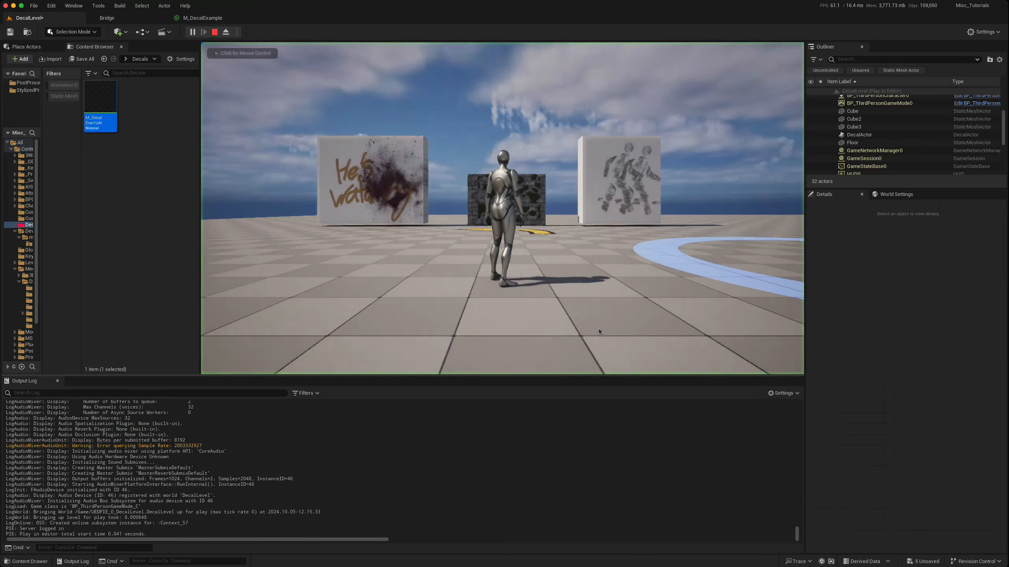
pyautogui.press('w')
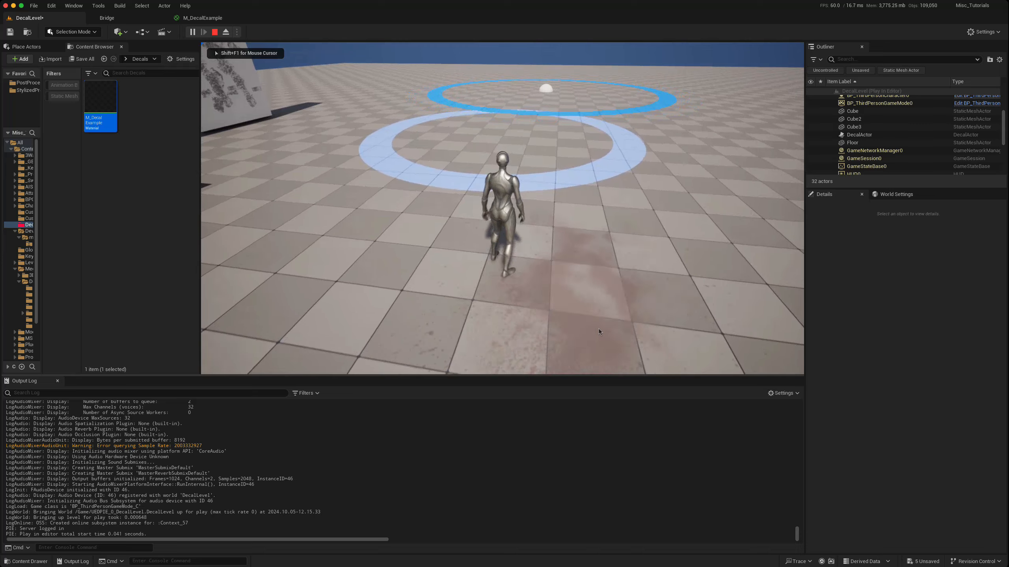
pyautogui.press('w')
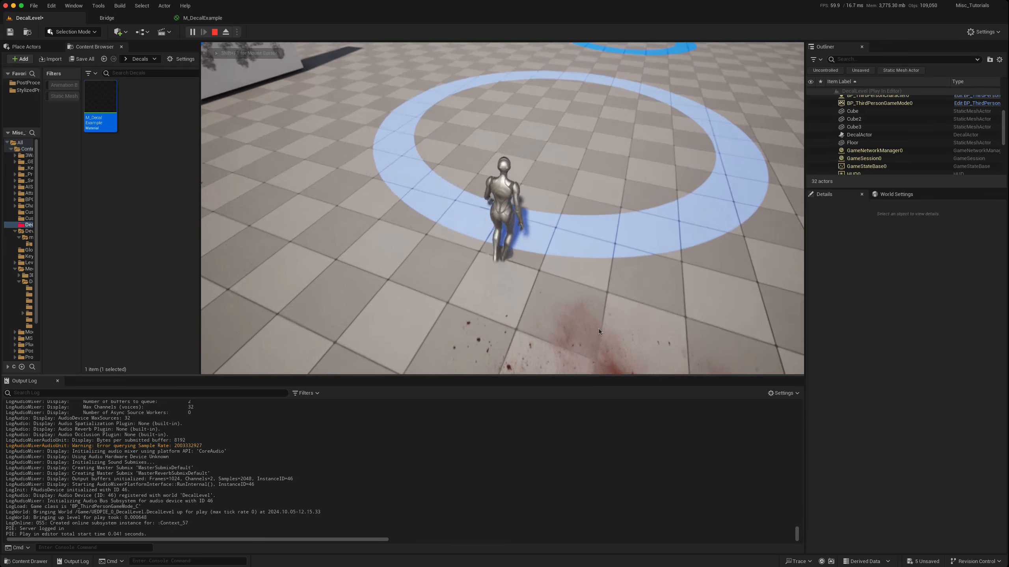
pyautogui.press('s')
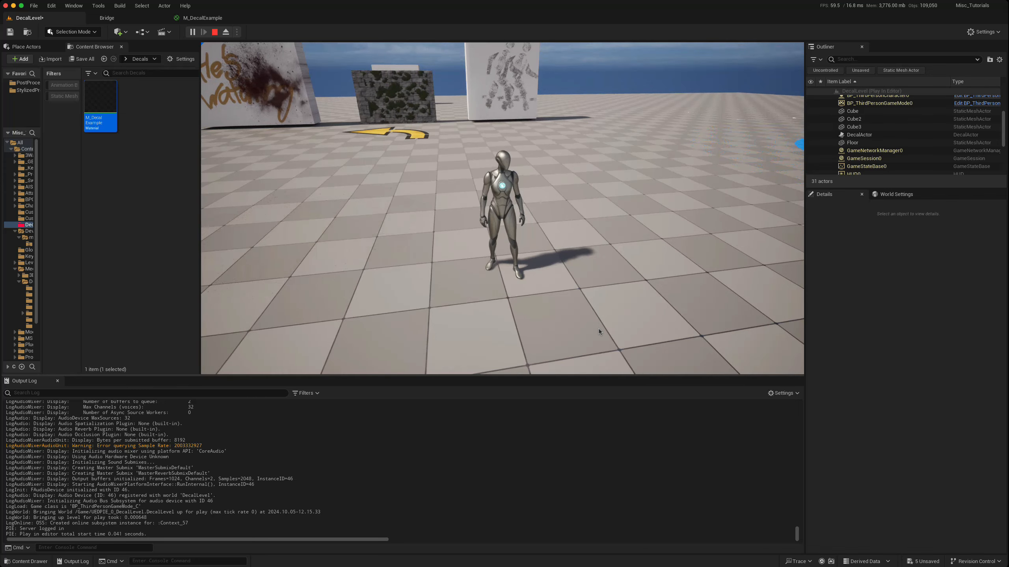
pyautogui.press('Escape')
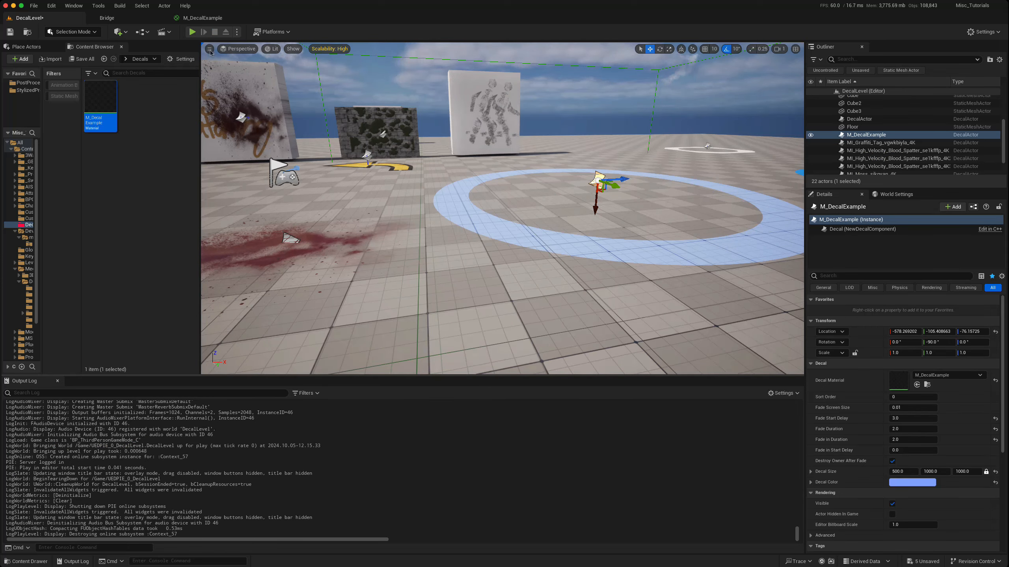
# - Add a Decal Lifetime Opacity node to the M_DecalExample graph and place it below the Subtract node
pyautogui.click(203, 17)
pyautogui.moveTo(520, 288); pyautogui.dragTo(519, 283, button='right')
pyautogui.moveTo(446, 332); pyautogui.dragTo(450, 328, button='right')
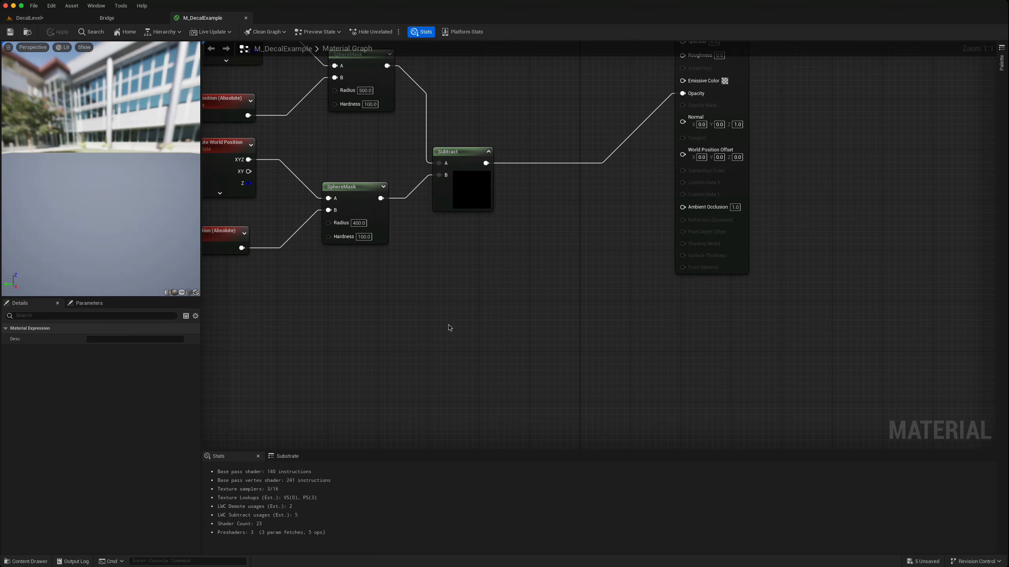
pyautogui.rightClick(450, 327)
pyautogui.write('decal')
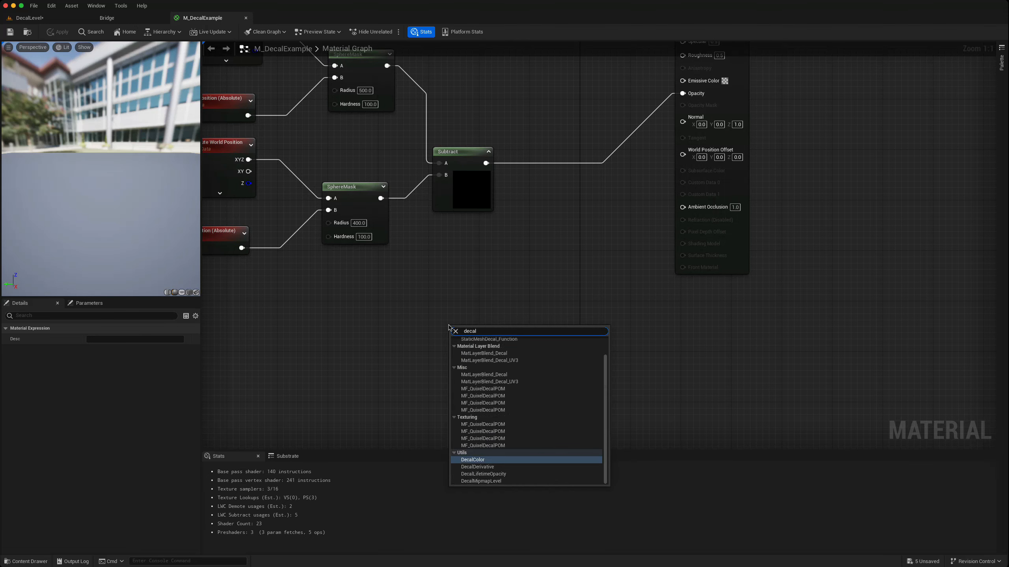
pyautogui.click(483, 473)
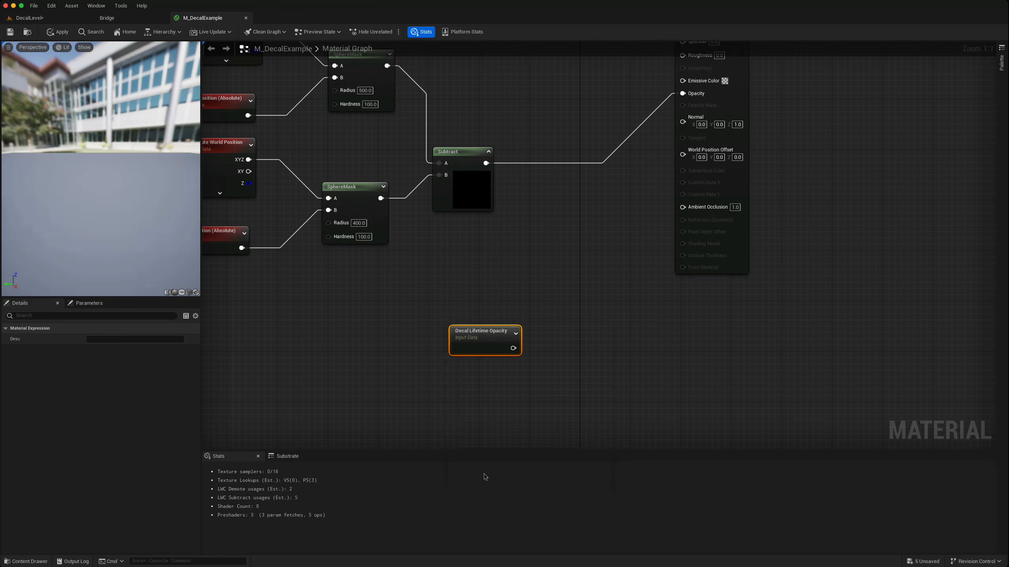
pyautogui.moveTo(481, 340); pyautogui.dragTo(454, 238)
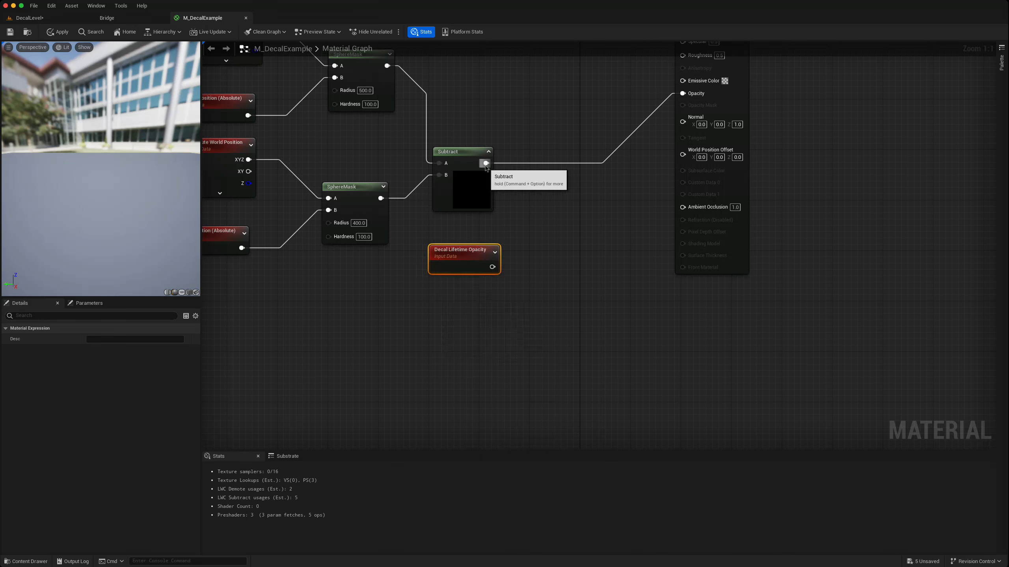
# - Multiply the Subtract output by Decal Lifetime Opacity, feed the result into Opacity, and apply and save the material
pyautogui.moveTo(487, 163); pyautogui.dragTo(554, 220)
pyautogui.write('multiply')
pyautogui.press('Return')
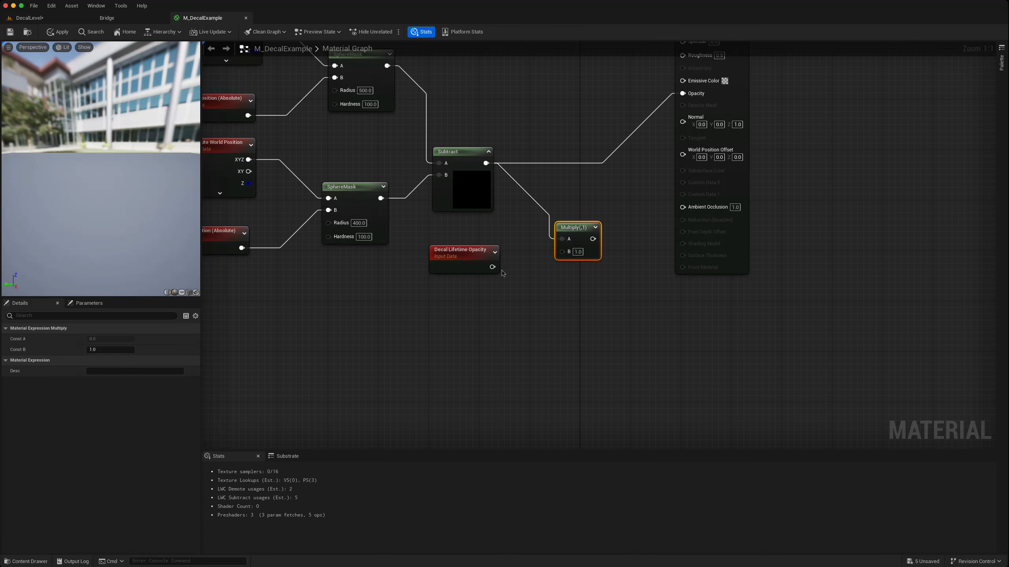
pyautogui.moveTo(492, 267); pyautogui.dragTo(682, 93)
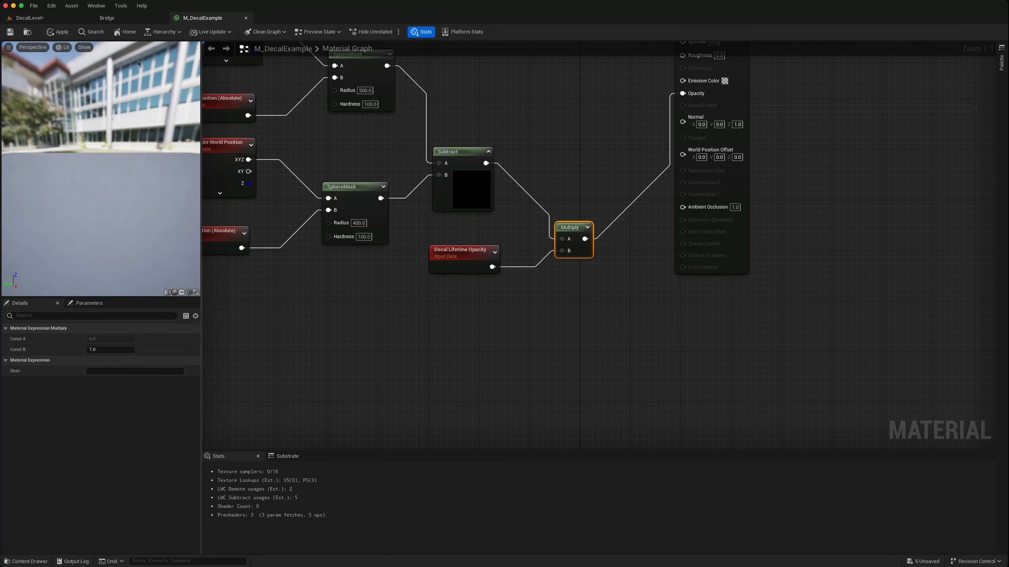
pyautogui.click(57, 32)
pyautogui.click(11, 34)
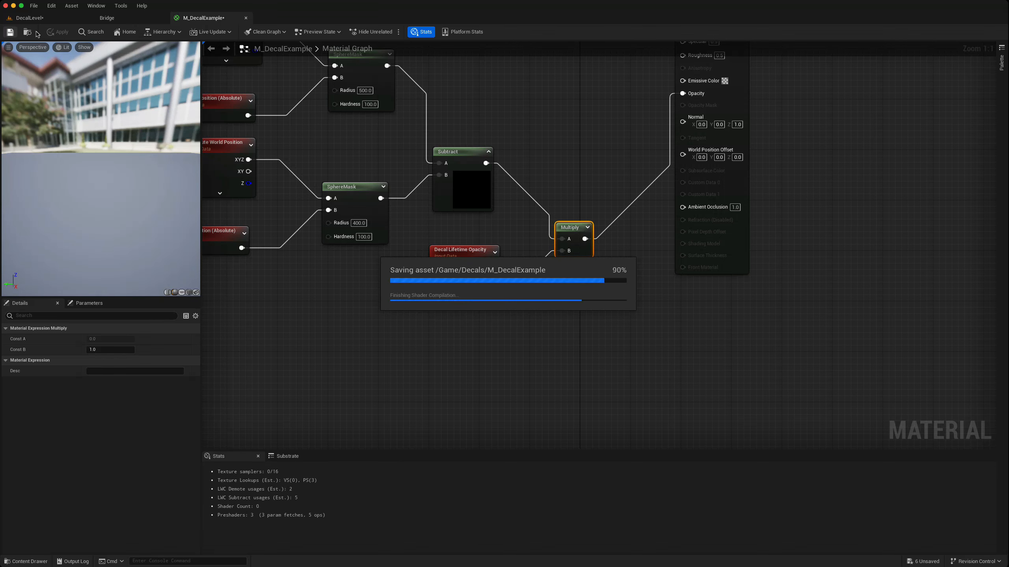
# - Play DecalLevel from a spot on the floor near the ring, check the decal's fade in and out, and stop
pyautogui.click(29, 18)
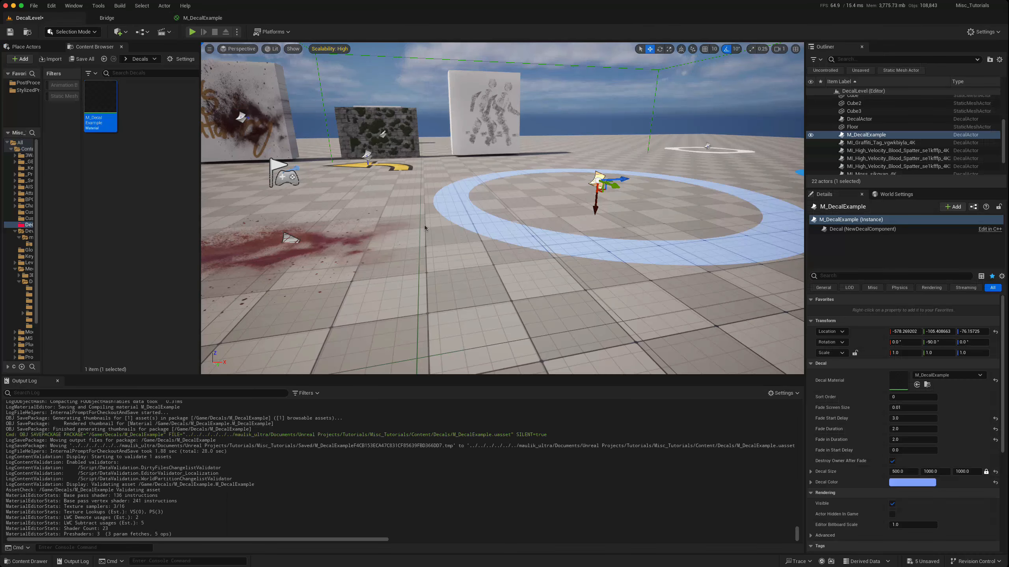
pyautogui.rightClick(529, 333)
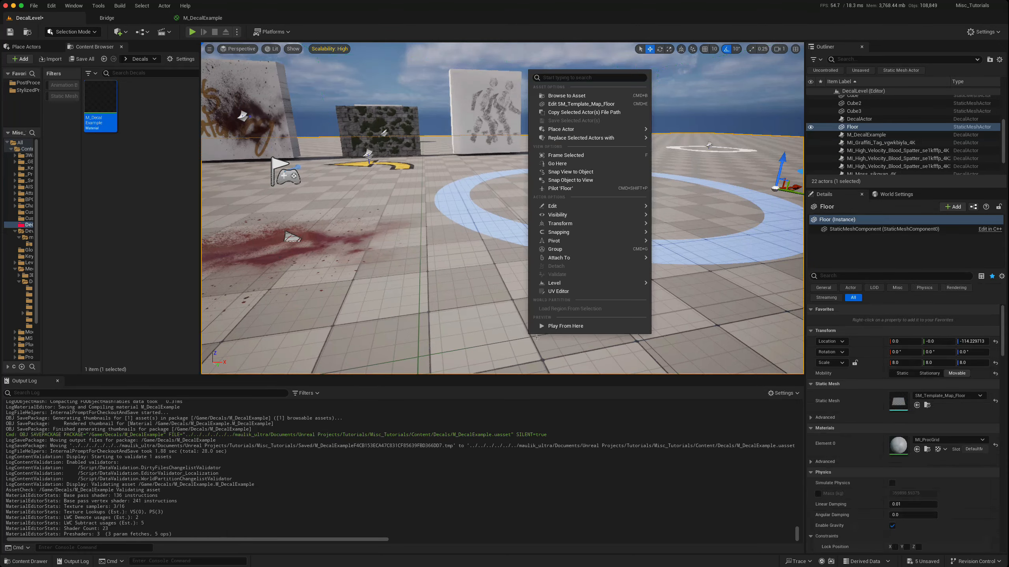
pyautogui.click(536, 322)
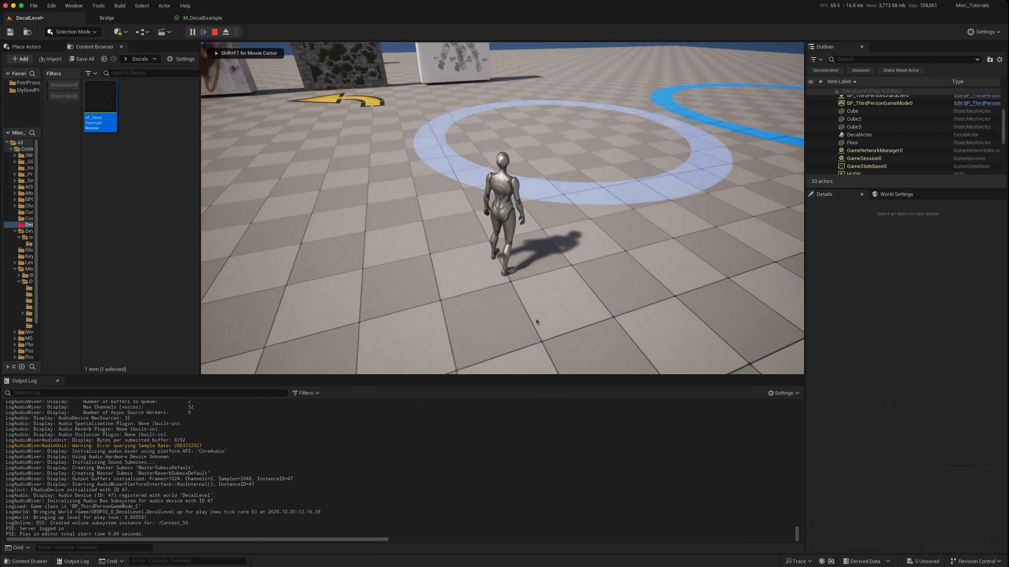
pyautogui.press('w')
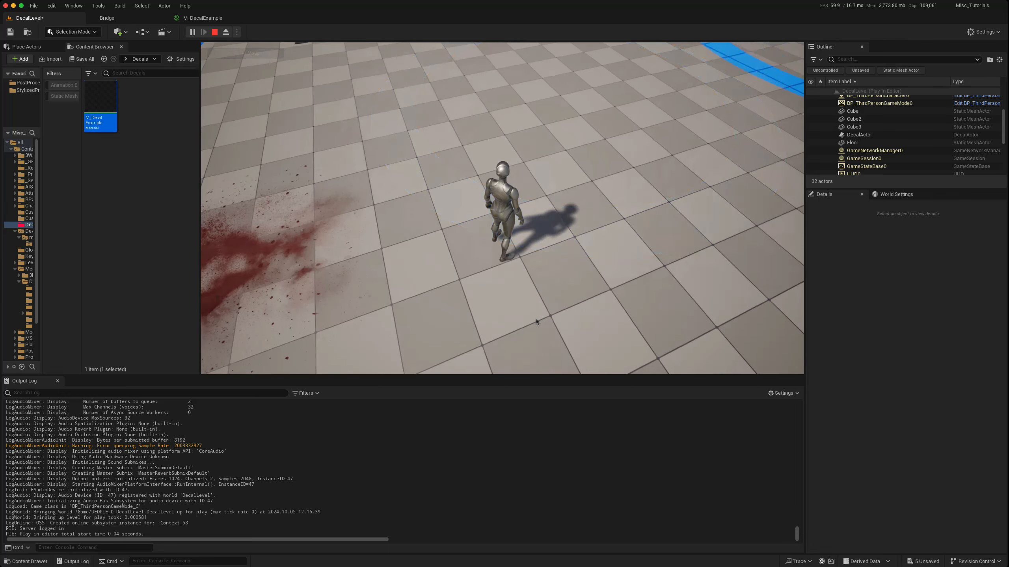
pyautogui.press('s')
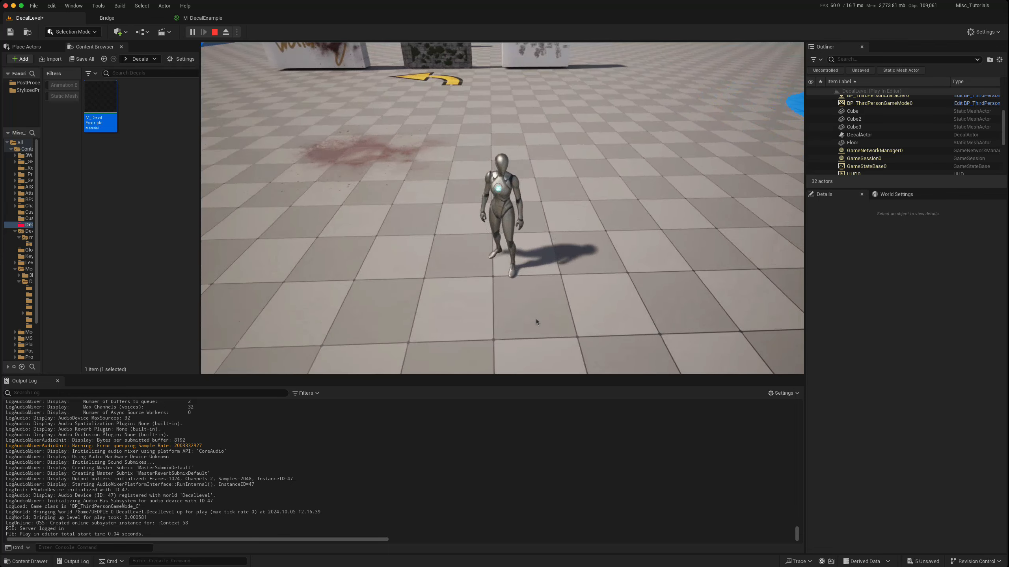
pyautogui.press('Escape')
# - Move the Decal Color node in M_DecalExample closer to the material output, beside the Base Color input
pyautogui.click(207, 22)
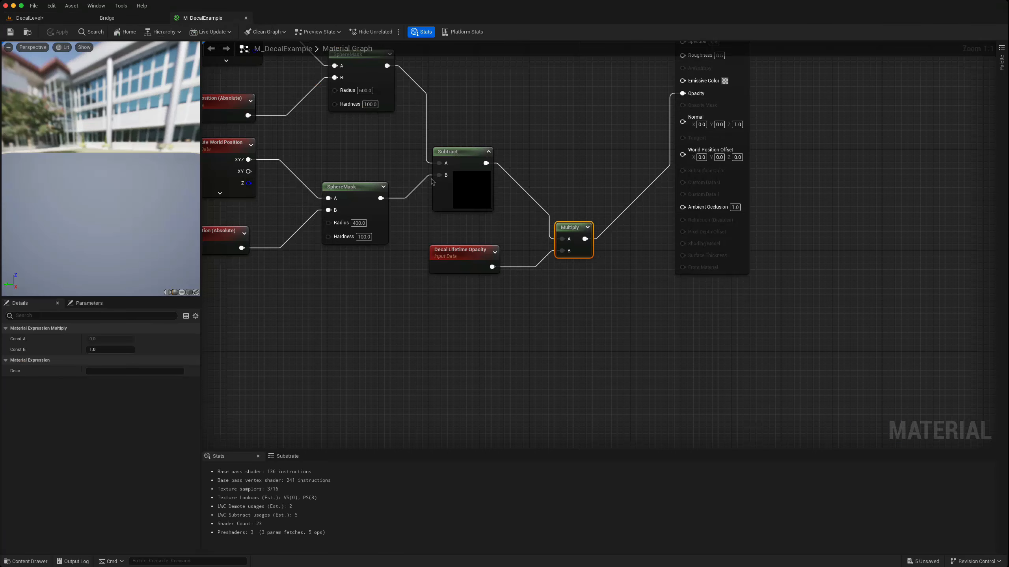
pyautogui.scroll(4, 574, 338)
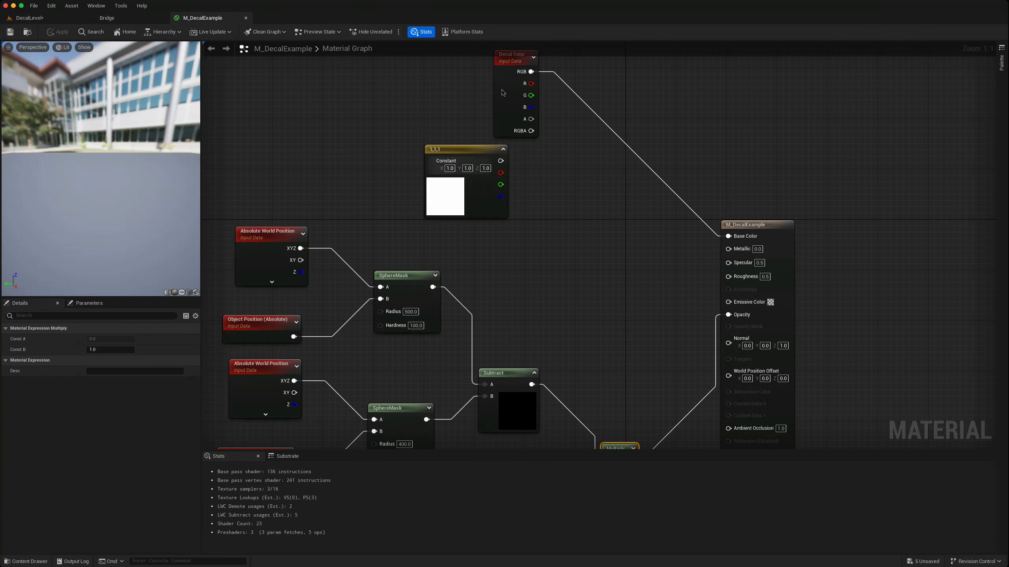
pyautogui.moveTo(512, 56); pyautogui.dragTo(600, 238)
pyautogui.moveTo(551, 293); pyautogui.dragTo(534, 218, button='right')
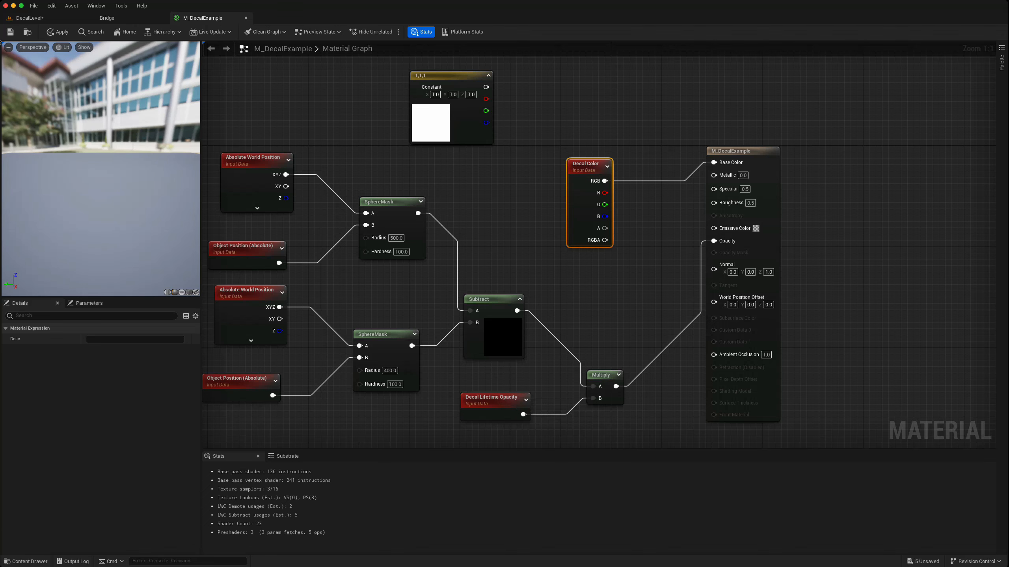
# - Select the ring decal in DecalLevel and inspect the settings of its Decal component
pyautogui.click(30, 18)
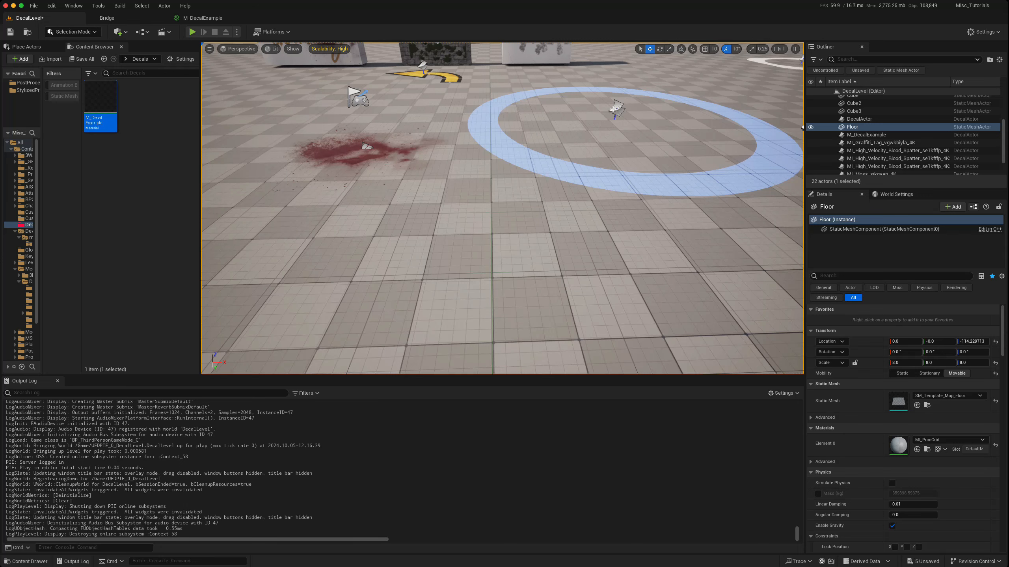
pyautogui.click(614, 109)
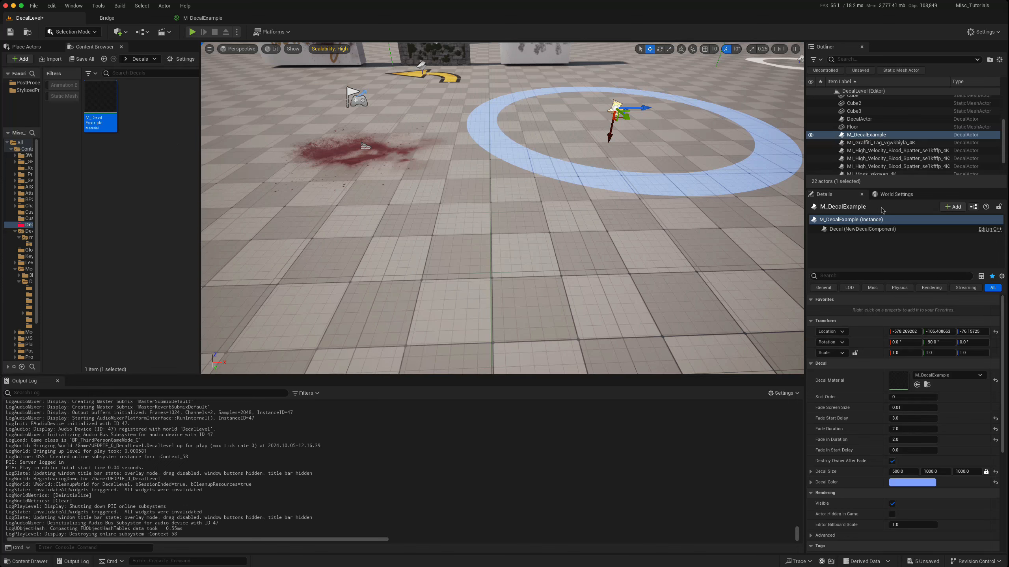
pyautogui.click(830, 229)
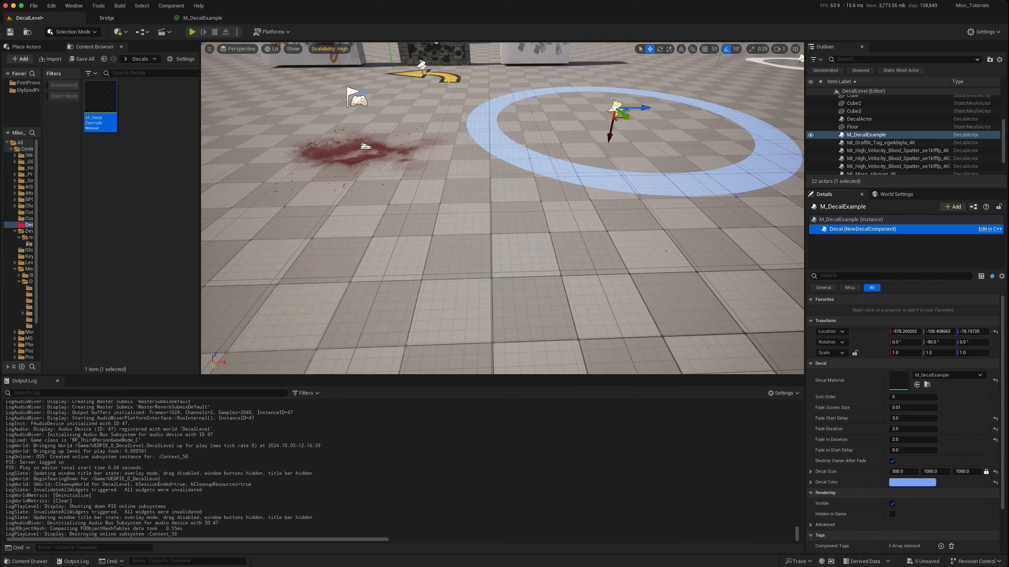
pyautogui.moveTo(557, 277)
pyautogui.mouseDown(button='right')
pyautogui.moveTo(588, 244)
pyautogui.moveTo(561, 279)
pyautogui.moveTo(538, 284)
pyautogui.moveTo(557, 277)
pyautogui.mouseUp(button='right')
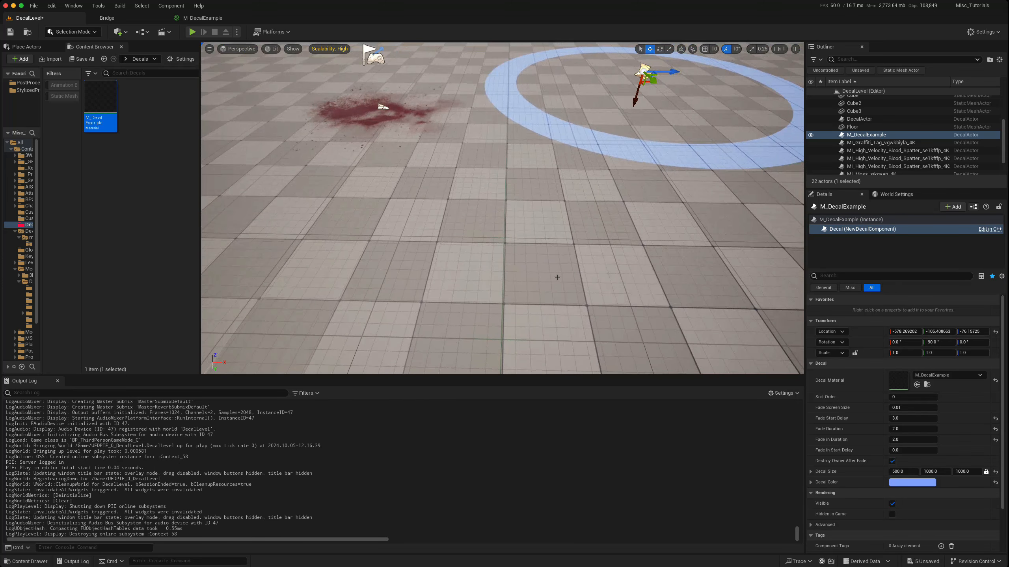
# - Create a Character blueprint named BP_DecalChar in the Decals folder
pyautogui.rightClick(136, 152)
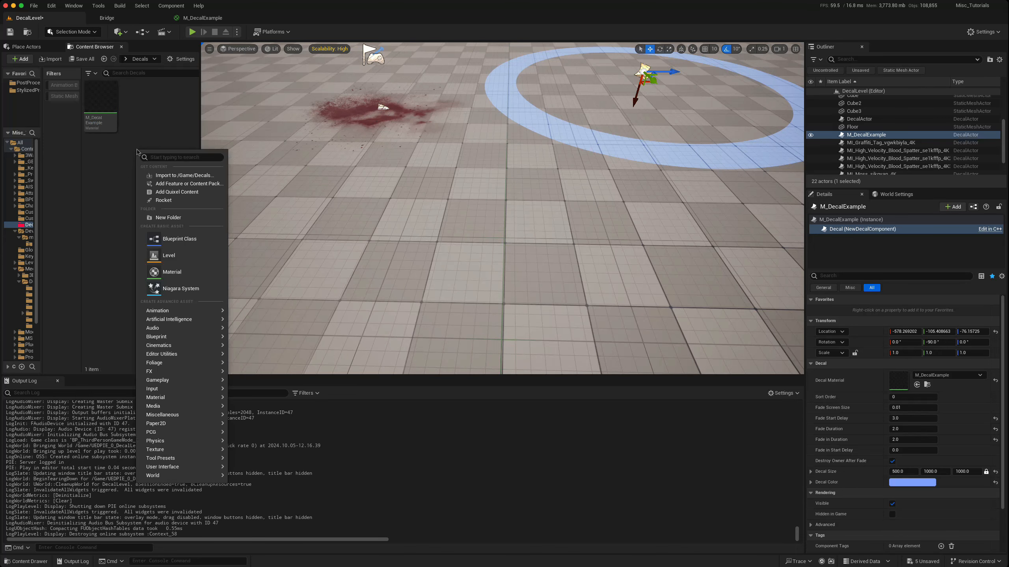
pyautogui.click(177, 243)
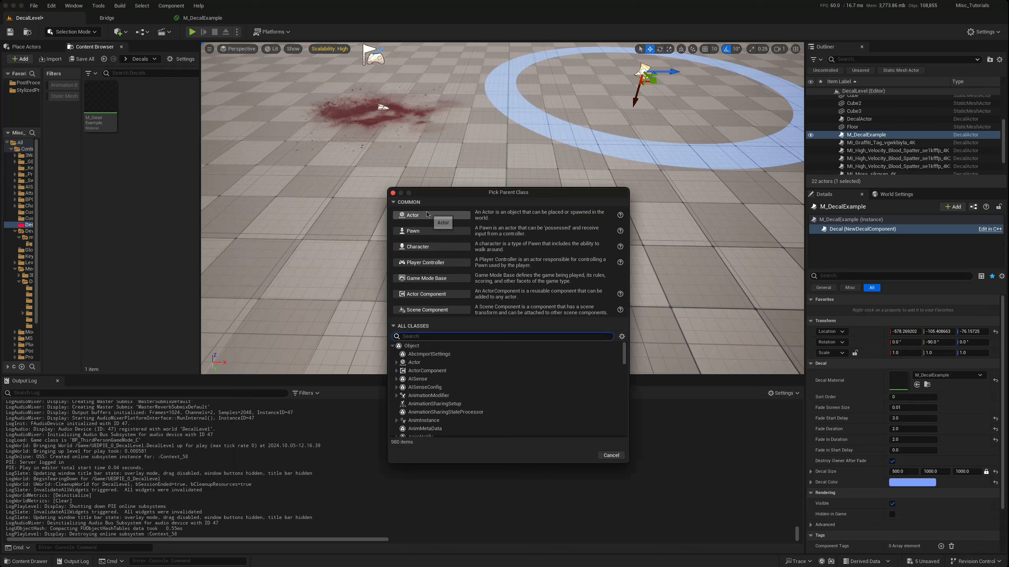
pyautogui.click(431, 246)
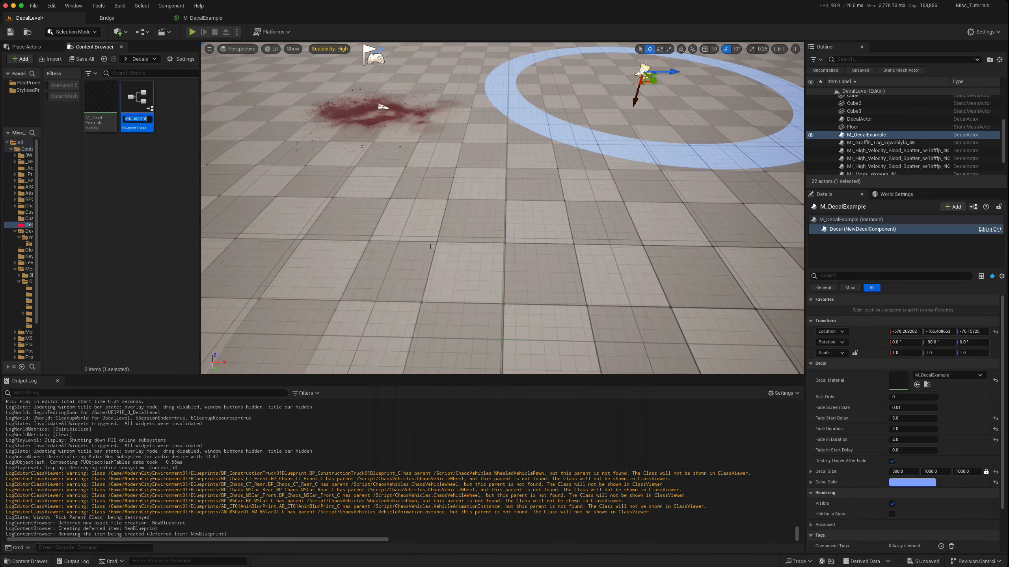
pyautogui.write('BP_DecalC')
pyautogui.press('Return')
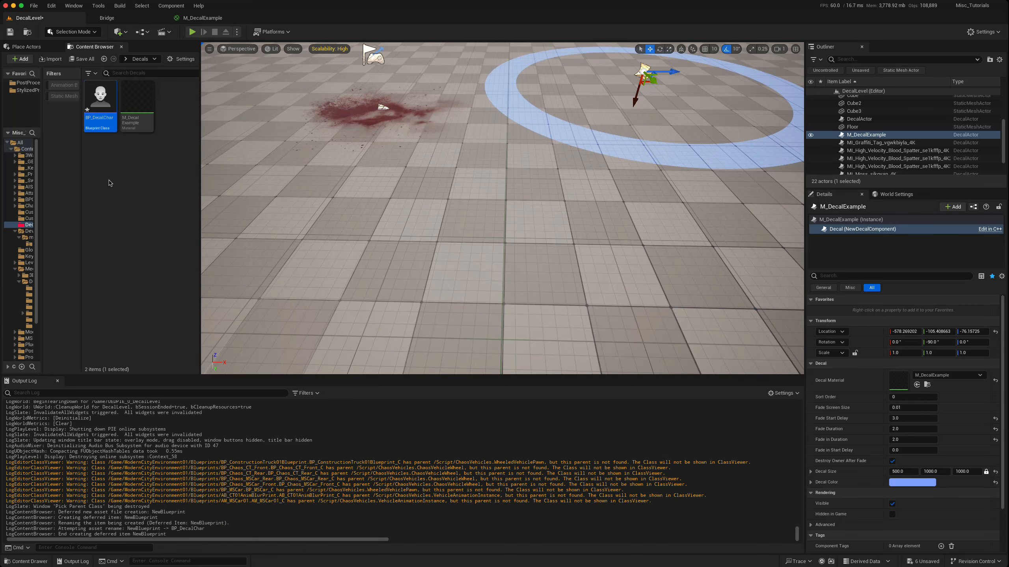
# - Give BP_DecalChar's Mesh the mannequin skeletal mesh and ABP_Manny anim class, with Z location -90 and Z rotation -90°, and compile
pyautogui.doubleClick(100, 99)
pyautogui.click(55, 98)
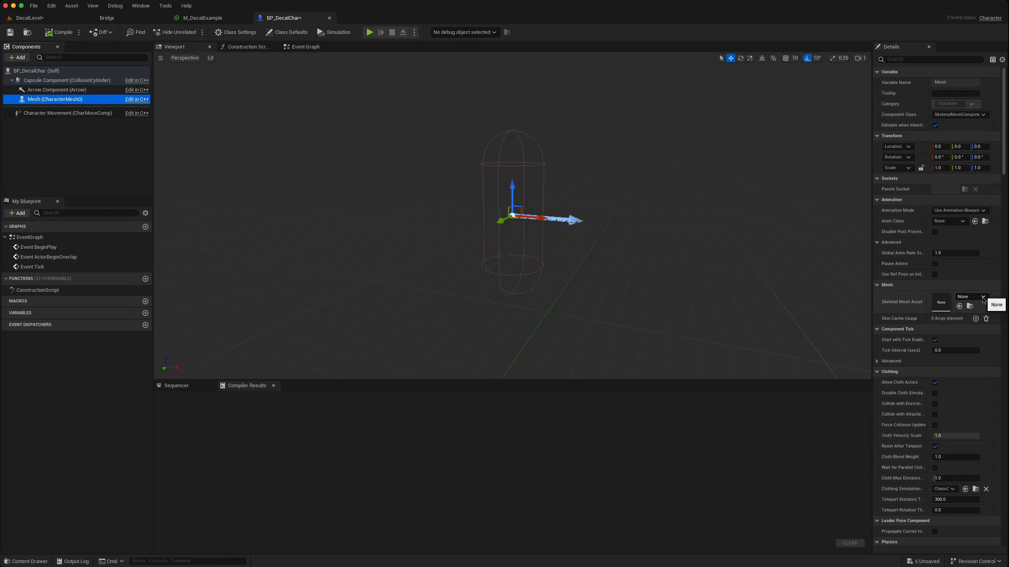
pyautogui.click(982, 298)
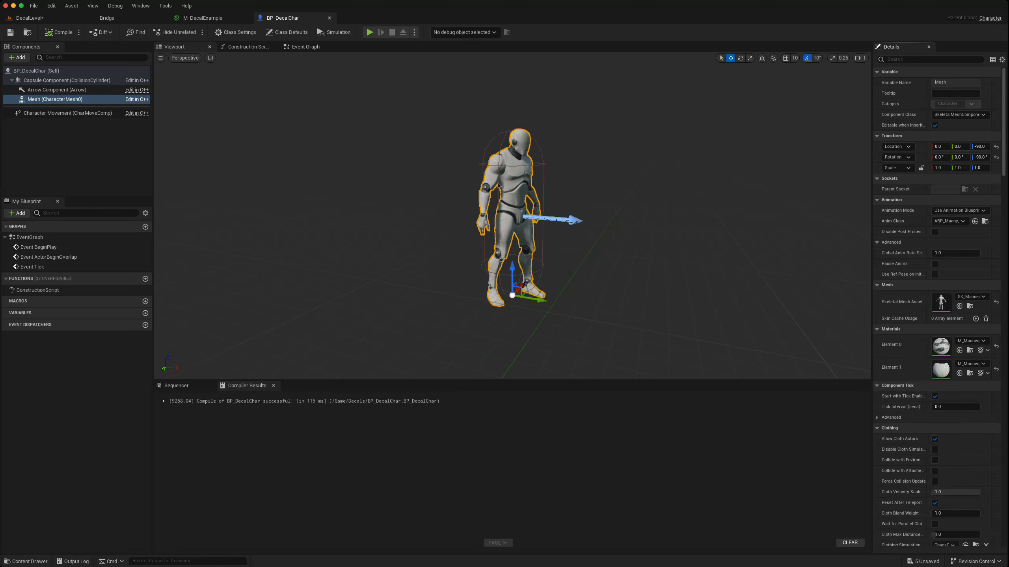
# - Add a Decal component under the Mesh in BP_DecalChar, keeping the name Decal
pyautogui.click(17, 58)
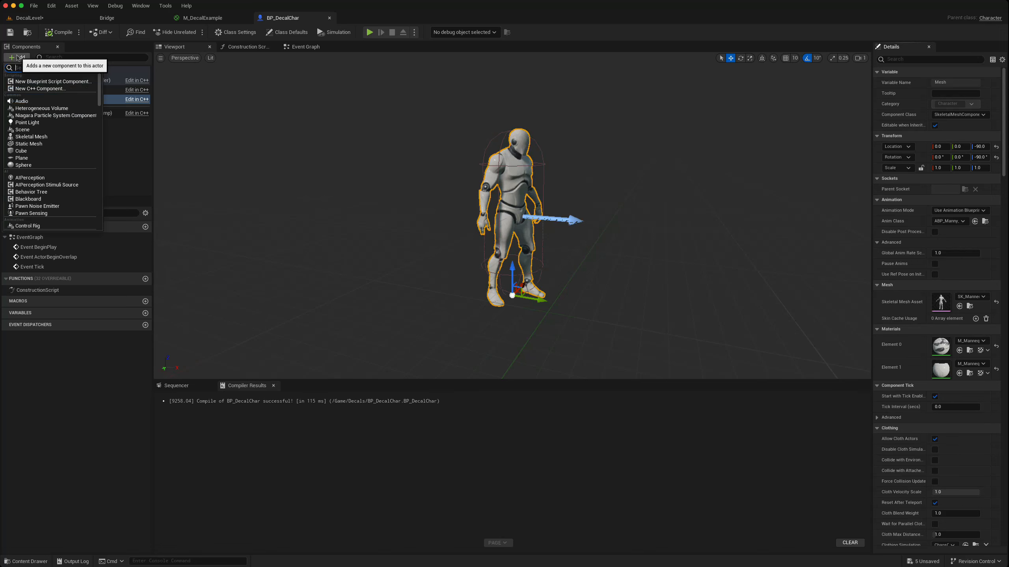
pyautogui.write('de')
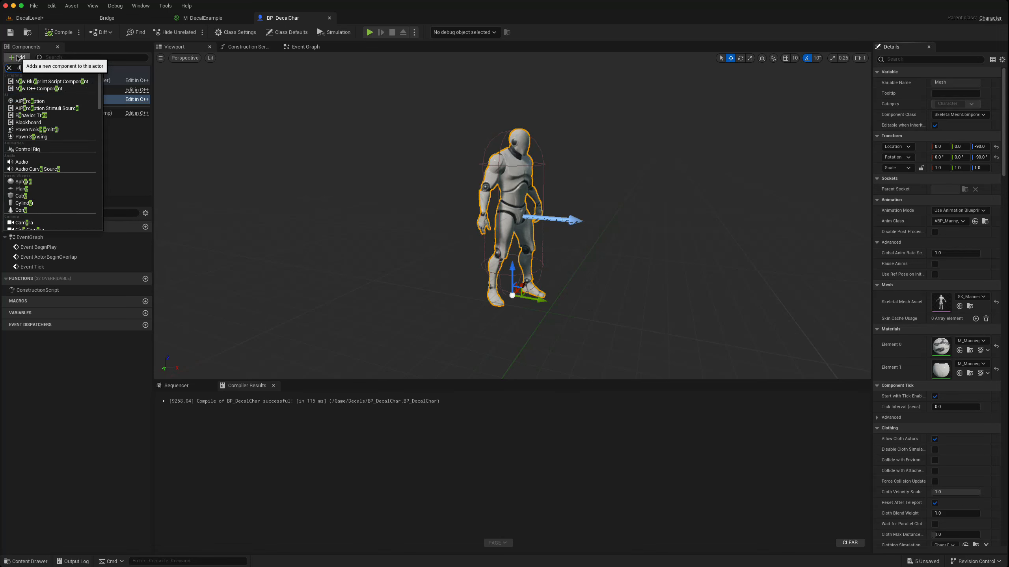
pyautogui.write('cal')
pyautogui.click(28, 82)
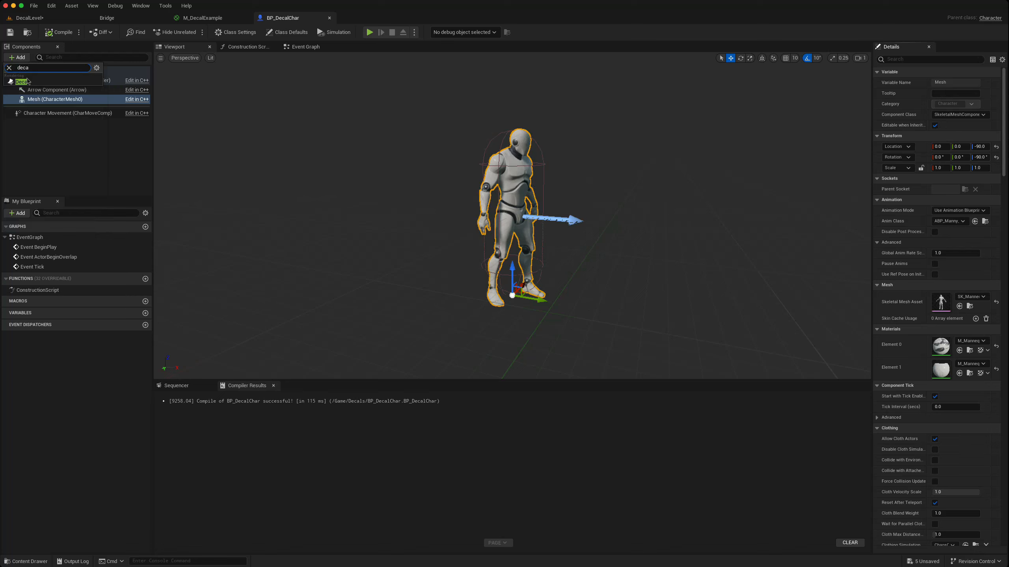
pyautogui.click(40, 110)
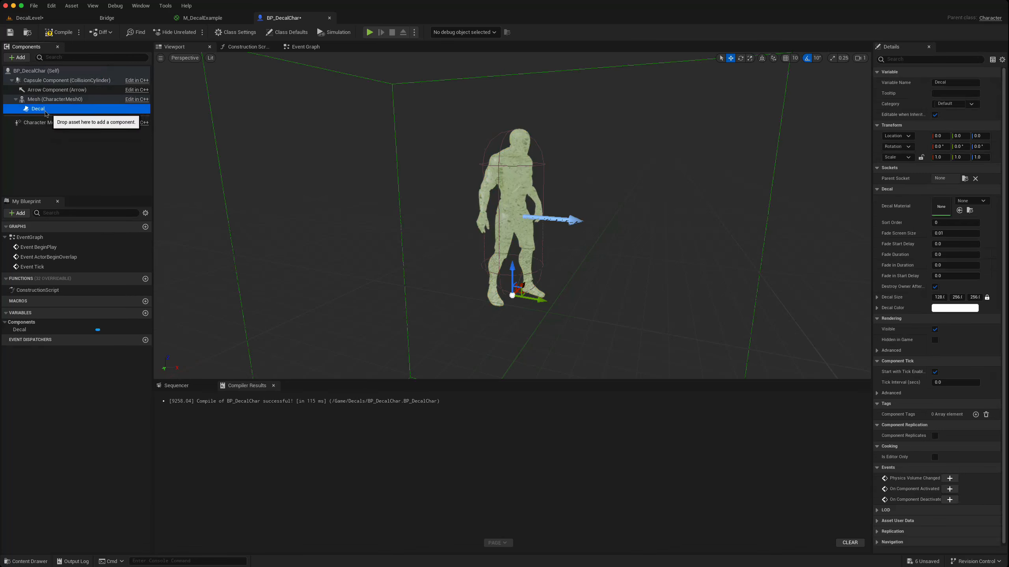
pyautogui.click(39, 110)
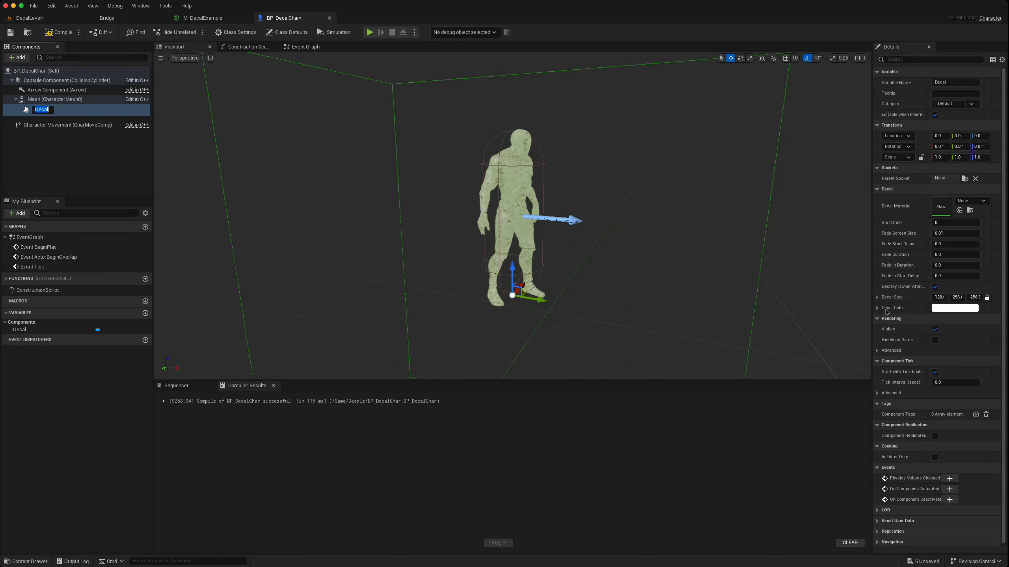
# - Assign M_DecalExample as the Decal component's decal material
pyautogui.click(982, 201)
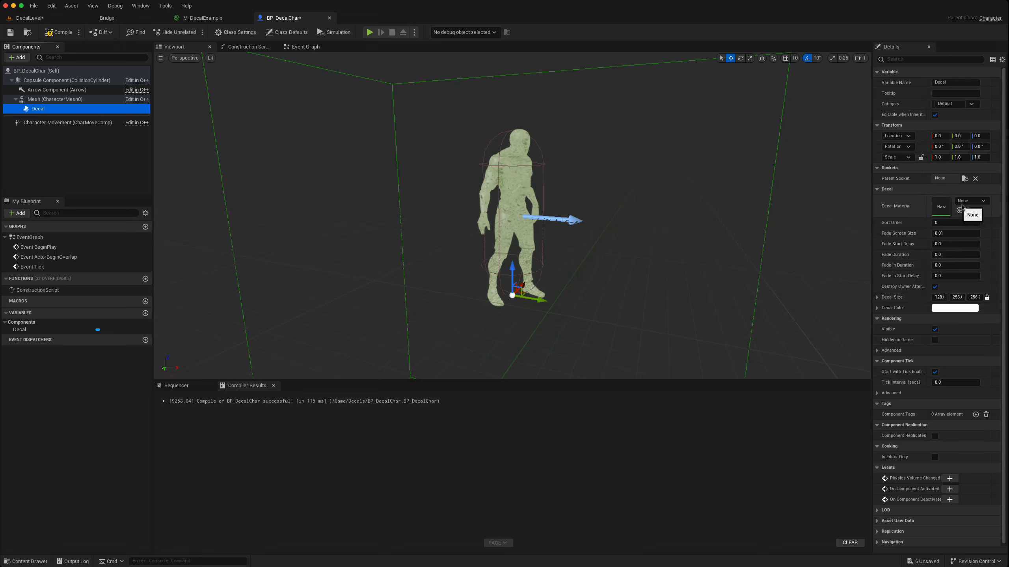
pyautogui.click(982, 202)
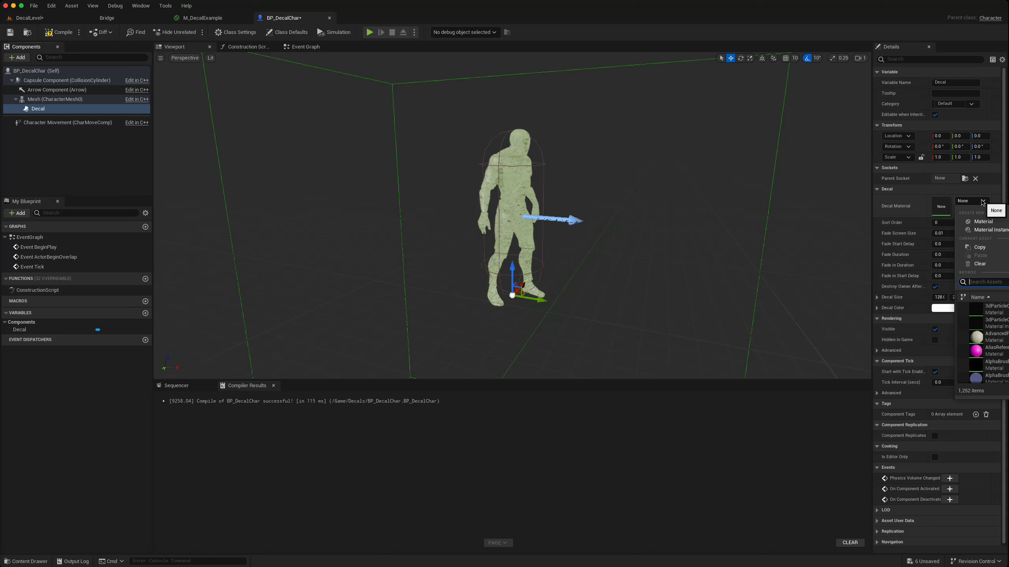
pyautogui.write('m_deca')
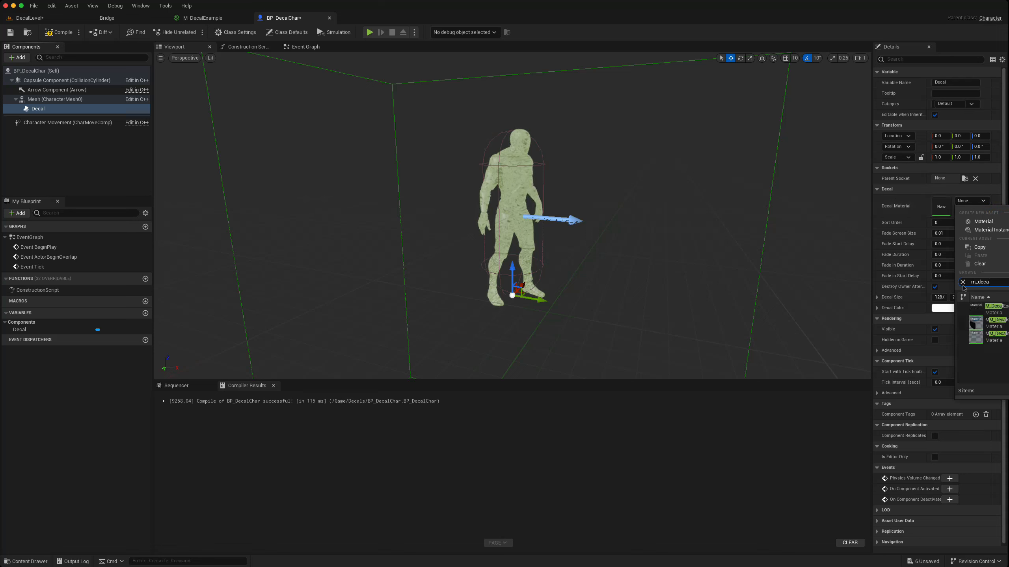
pyautogui.click(977, 311)
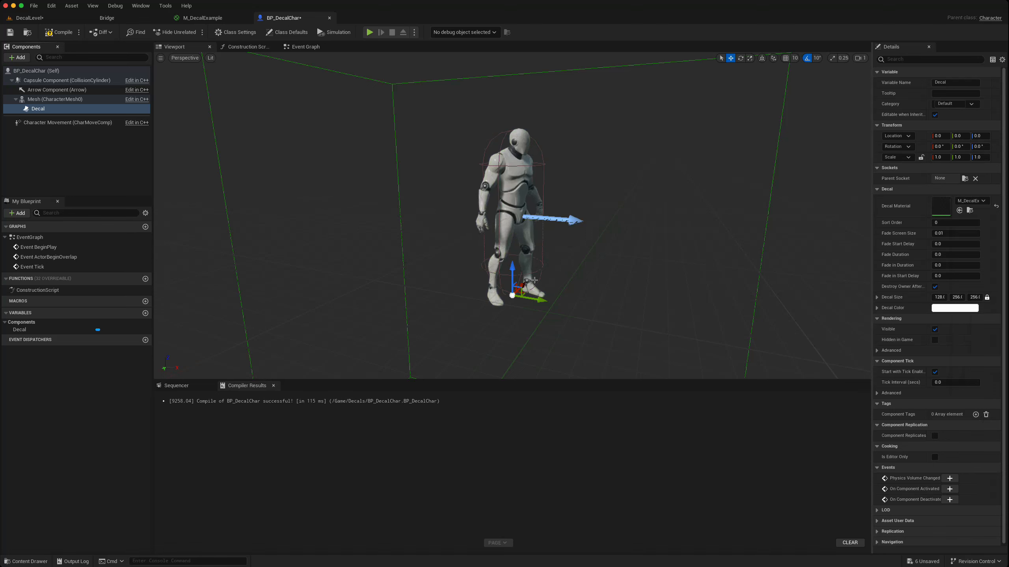
# - Rotate the Decal component to -90° about Y so it projects onto the ground beneath the character
pyautogui.scroll(-4, 537, 287)
pyautogui.scroll(-1, 537, 287)
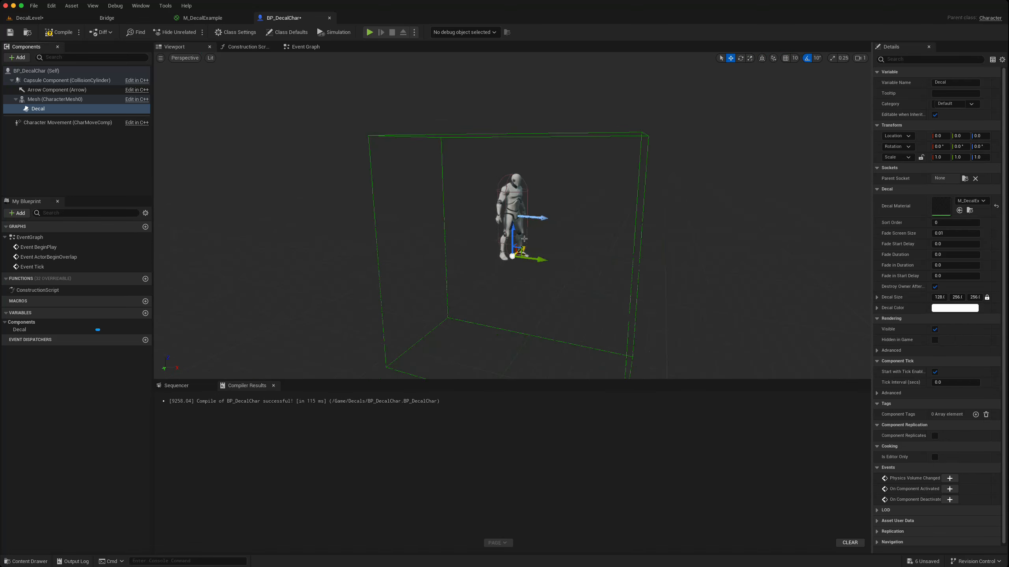
pyautogui.moveTo(530, 246); pyautogui.dragTo(530, 247, button='right')
pyautogui.press('d')
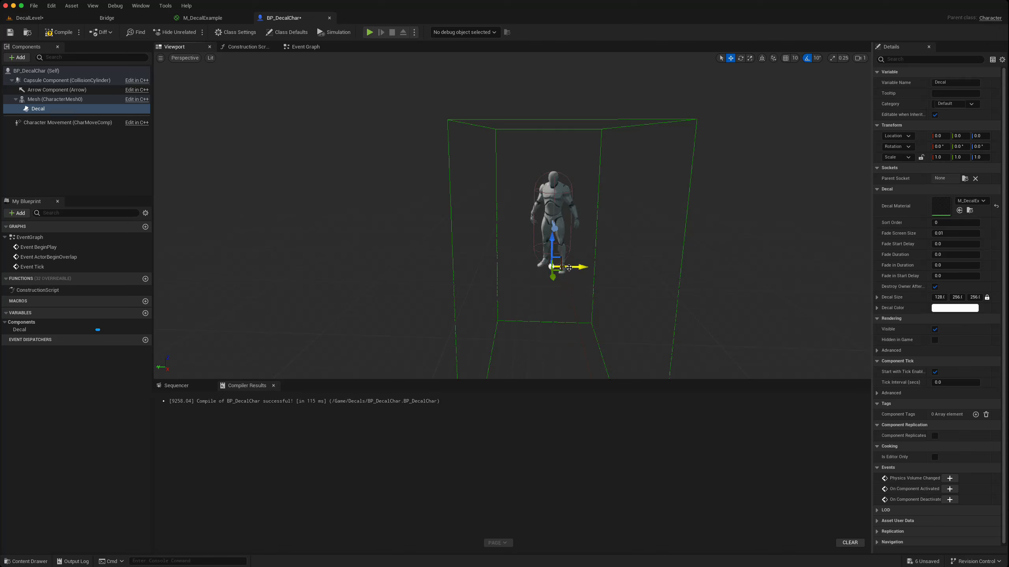
pyautogui.press('e')
pyautogui.moveTo(542, 262); pyautogui.dragTo(512, 248)
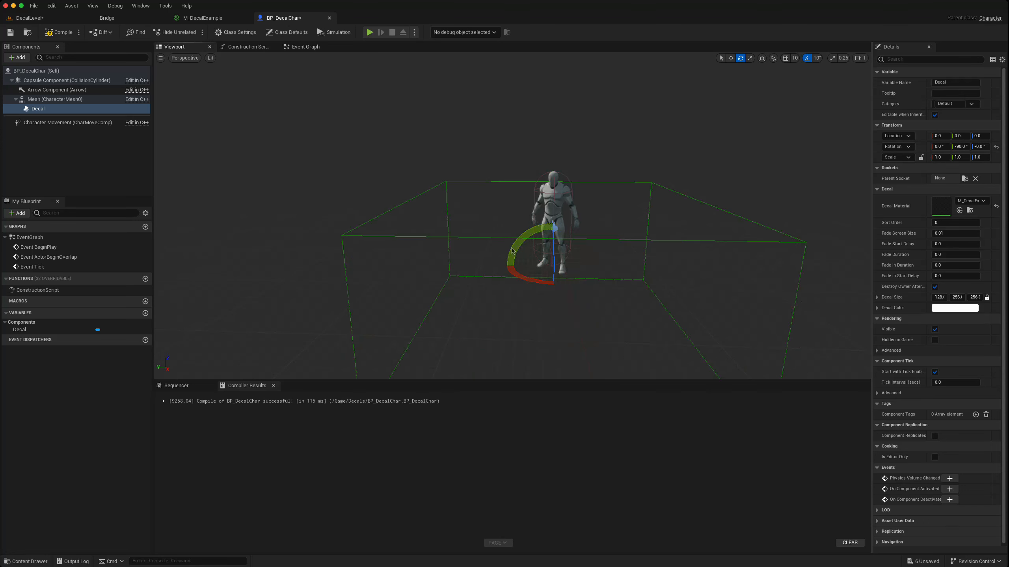
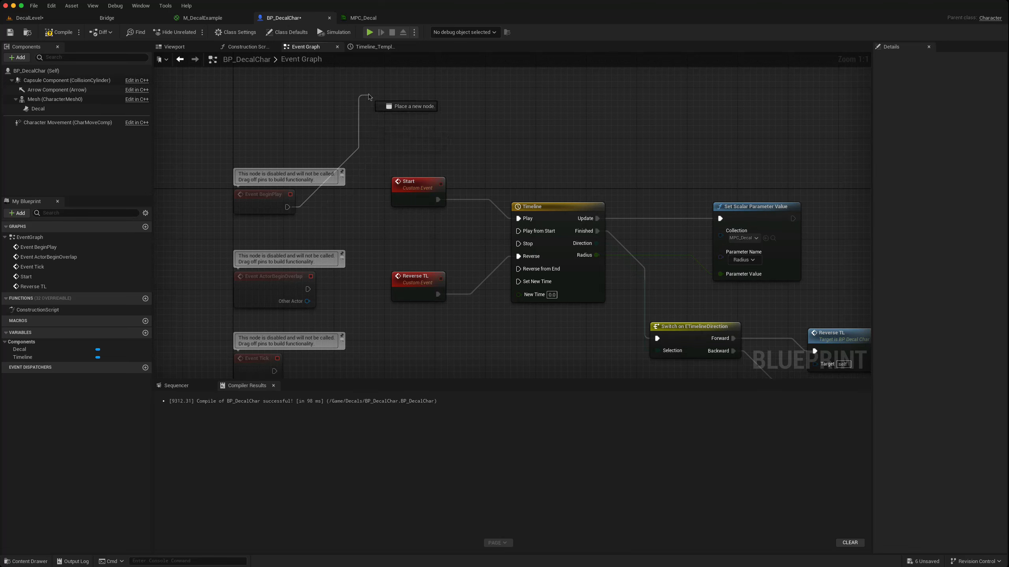
# - Call the Start custom event from Event BeginPlay in BP_DecalChar's event graph, and compile the blueprint
pyautogui.write('start')
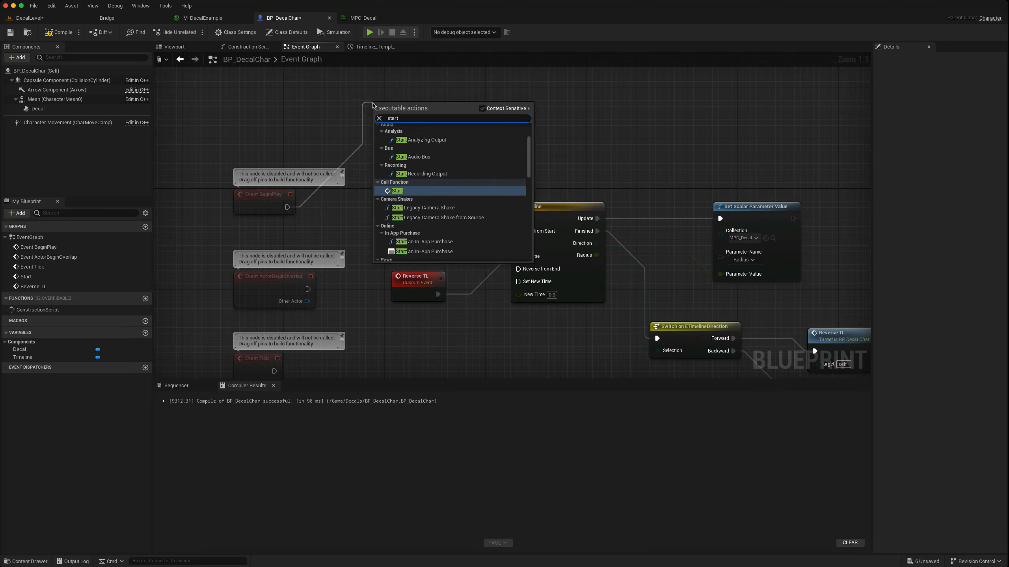
pyautogui.click(397, 191)
pyautogui.moveTo(395, 117); pyautogui.dragTo(395, 142)
pyautogui.click(58, 32)
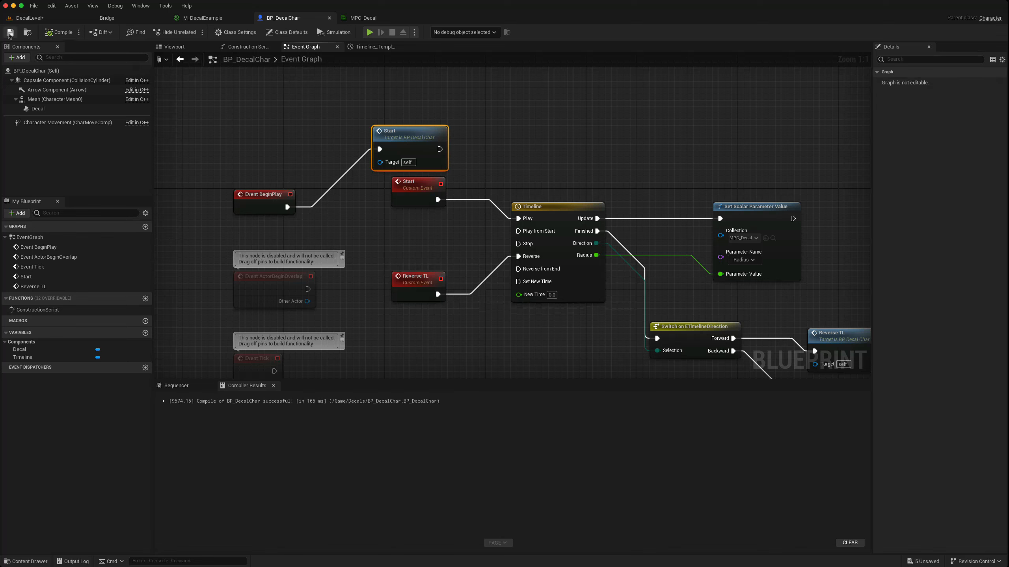
# - Play-test DecalLevel, walking the player toward BP_DecalChar to examine its animated ring decal, and stop playing
pyautogui.click(30, 17)
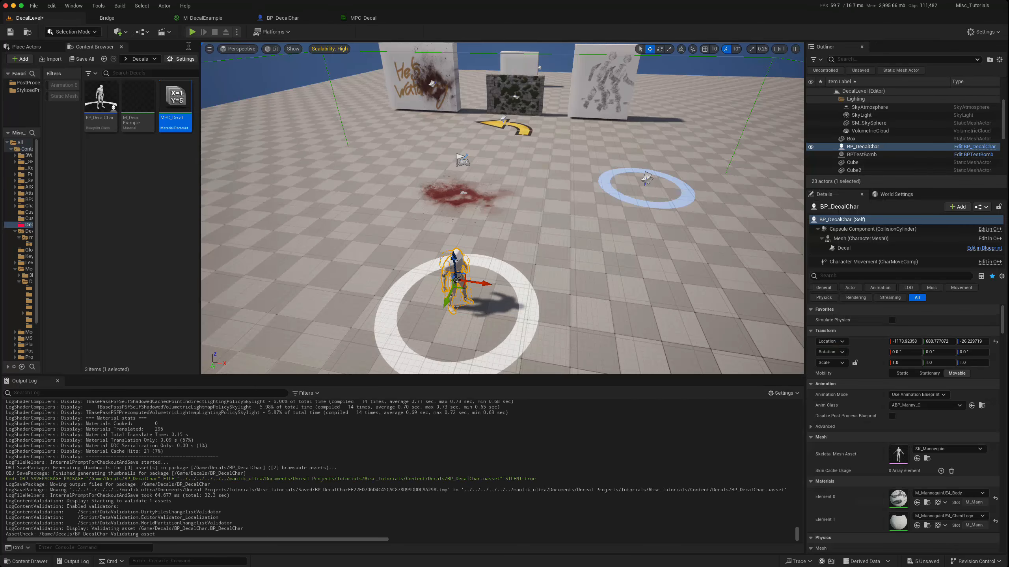
pyautogui.click(191, 32)
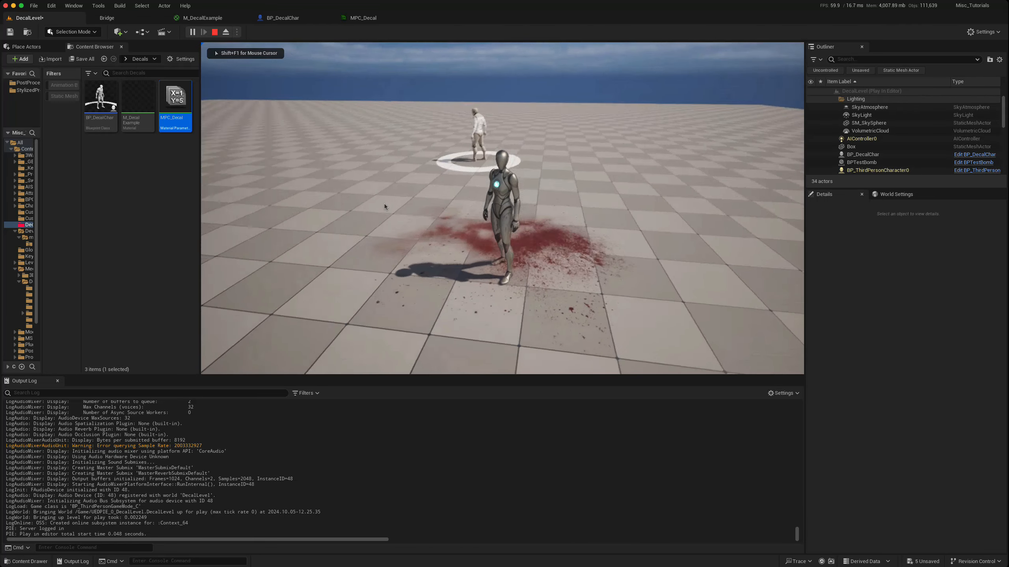
pyautogui.press('a')
pyautogui.press('w')
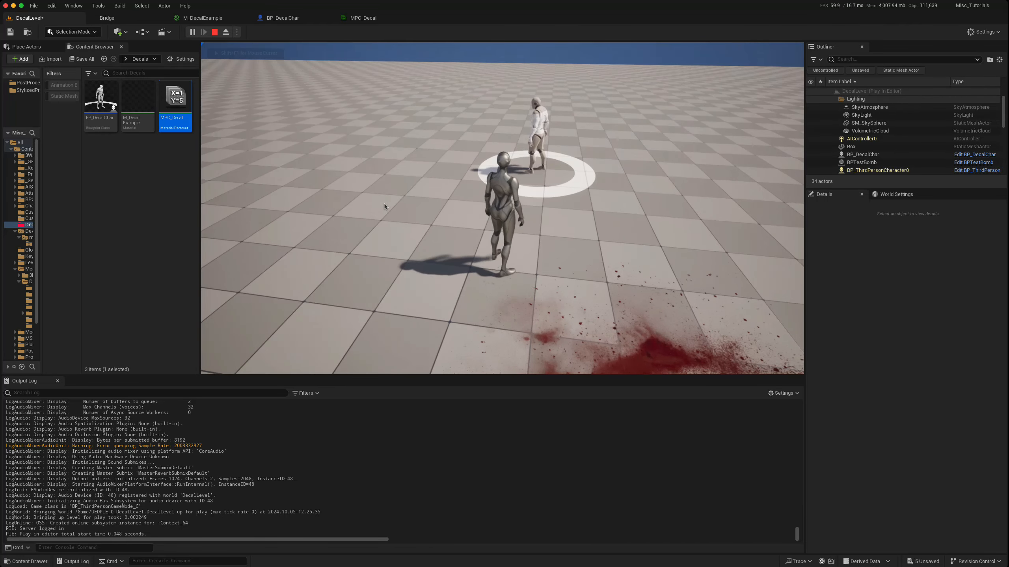
pyautogui.press('Escape')
# - Recompile BP_DecalChar and play-test DecalLevel, walking around the character to examine the ring's radius animation and projection on the mesh
pyautogui.click(282, 17)
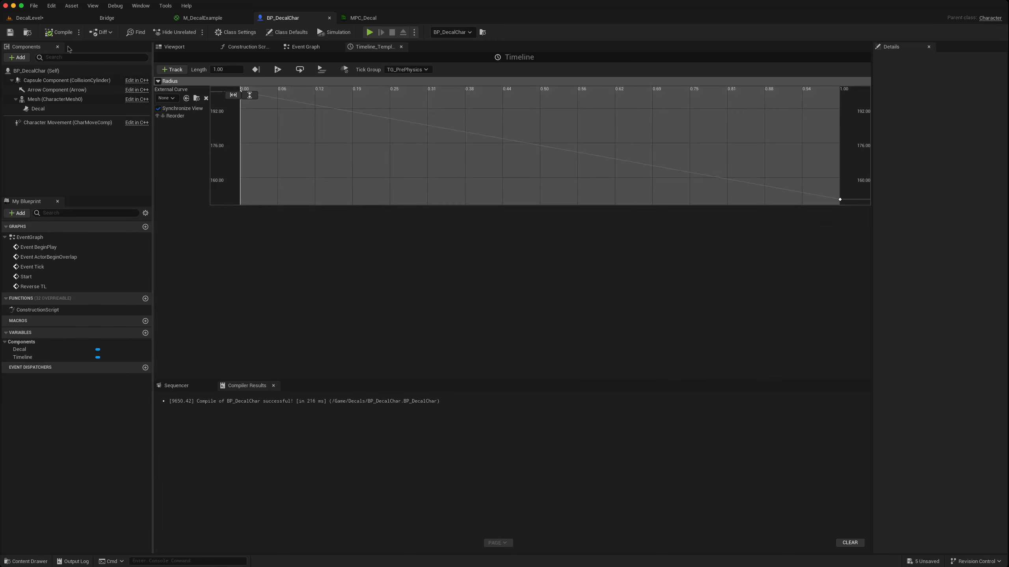
pyautogui.click(55, 32)
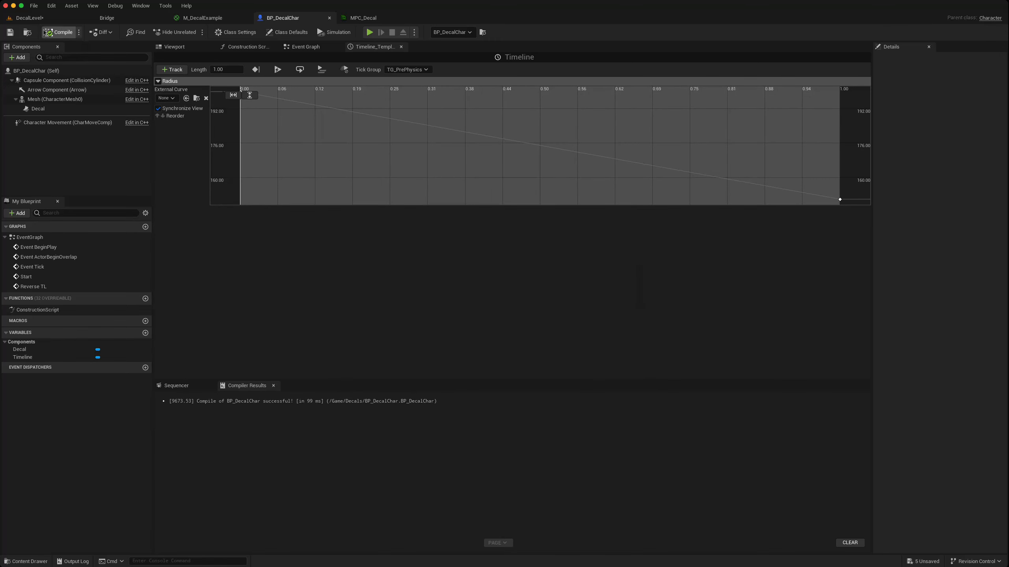
pyautogui.click(41, 19)
pyautogui.click(191, 32)
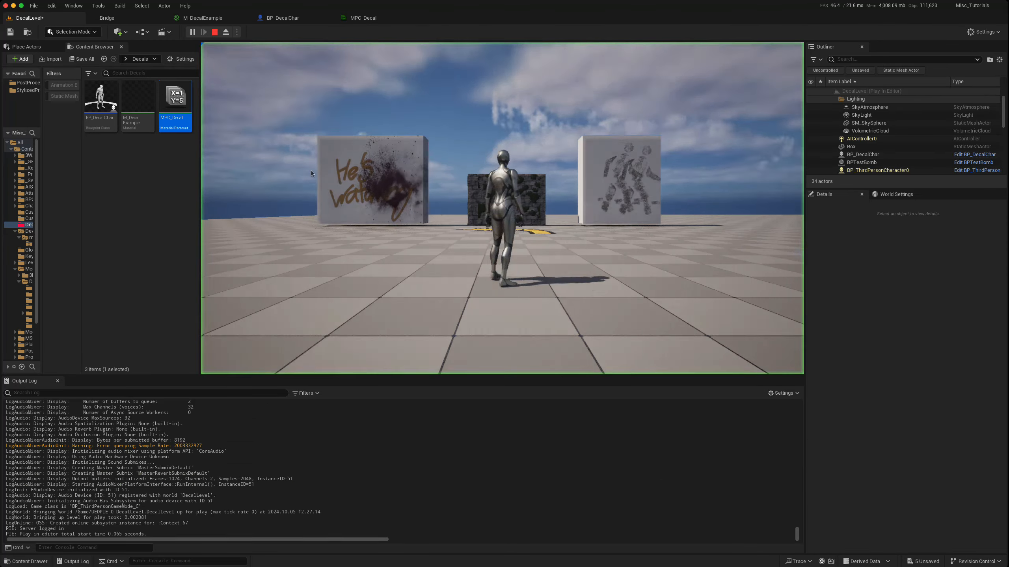
pyautogui.press('w')
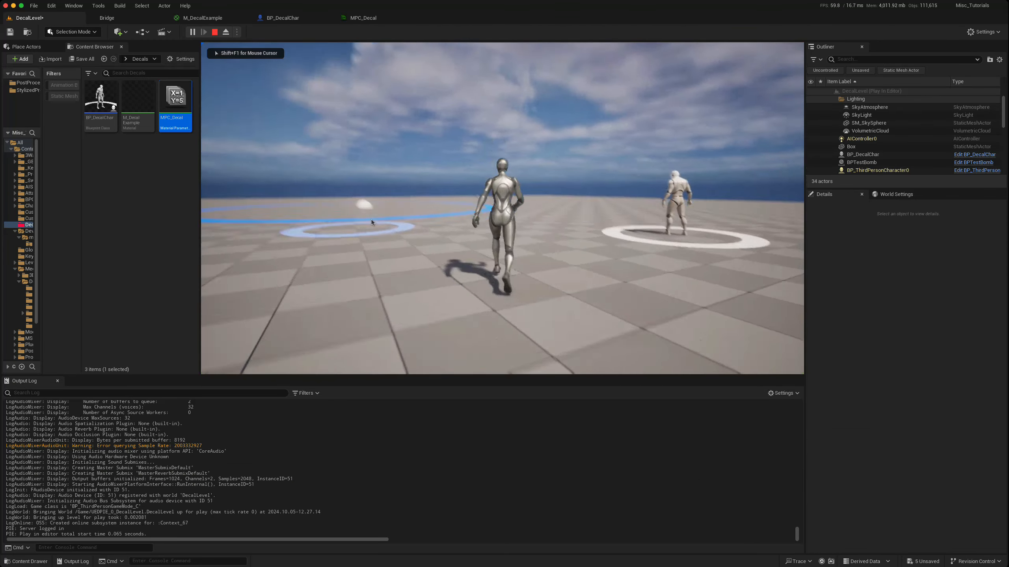
pyautogui.press('a')
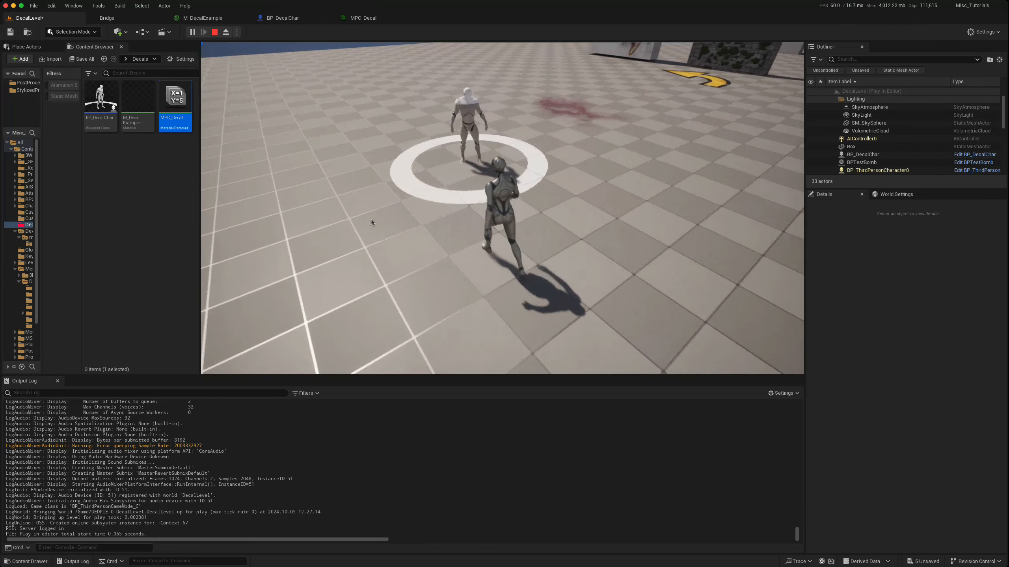
pyautogui.press('w')
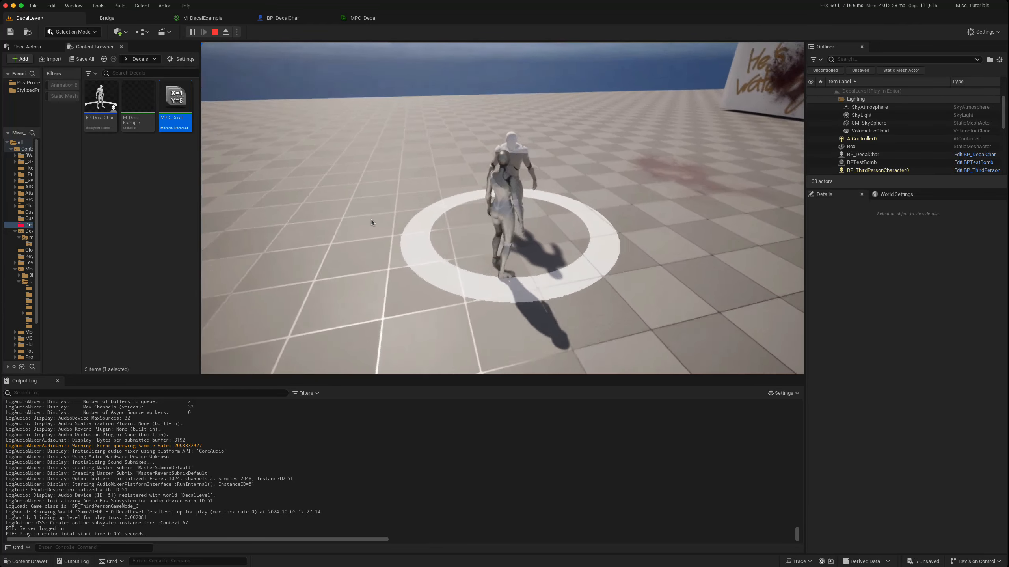
pyautogui.press('s')
pyautogui.press('s')
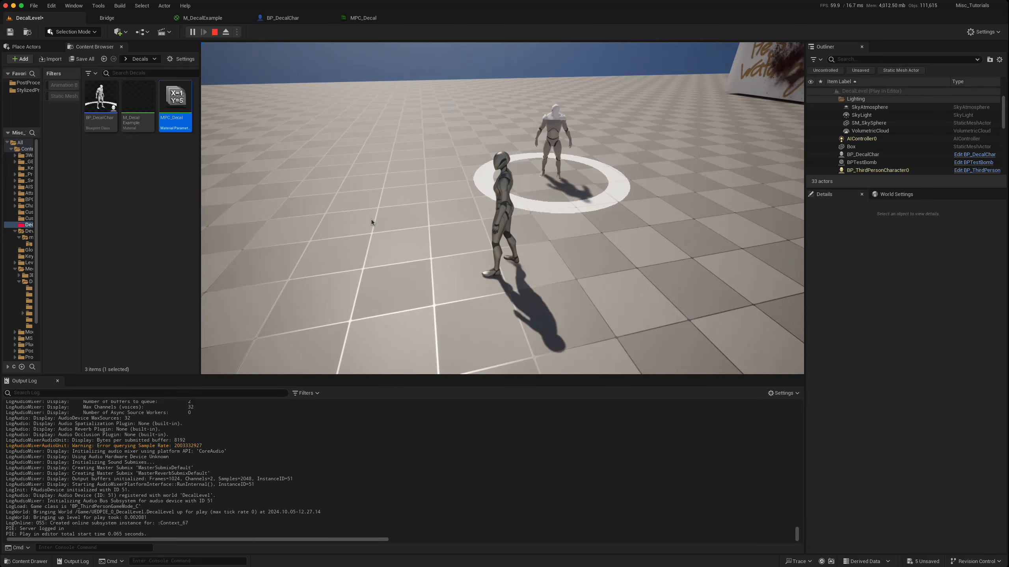
pyautogui.press('Escape')
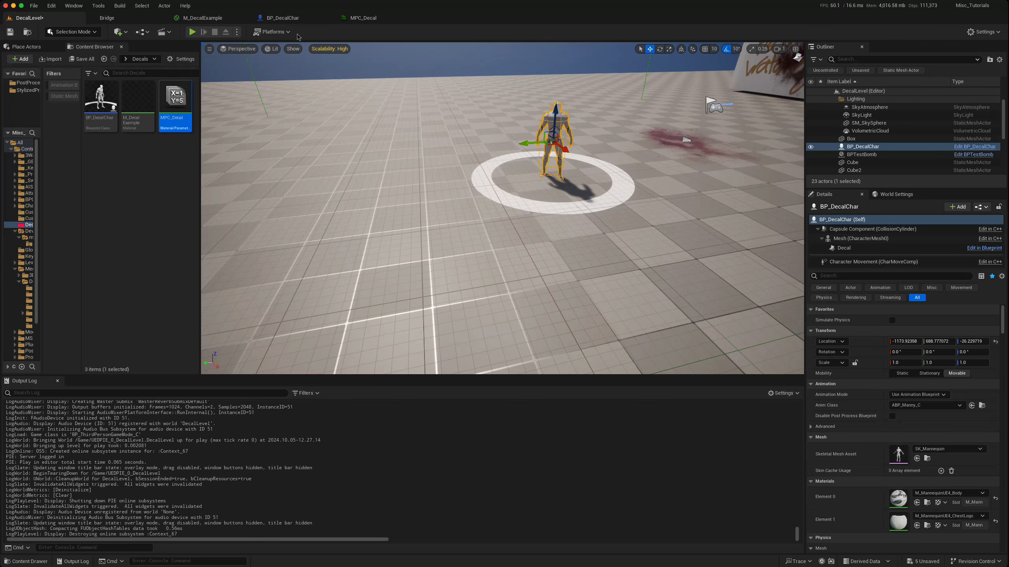
# - Turn off Receives Decals on BP_DecalChar's Mesh, then compile and save the blueprint
pyautogui.click(285, 20)
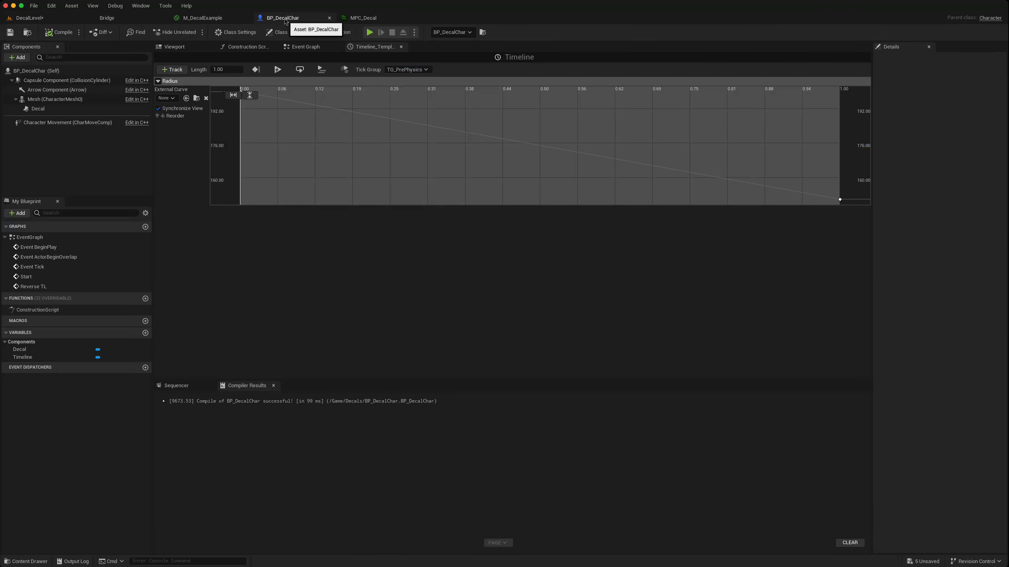
pyautogui.click(55, 99)
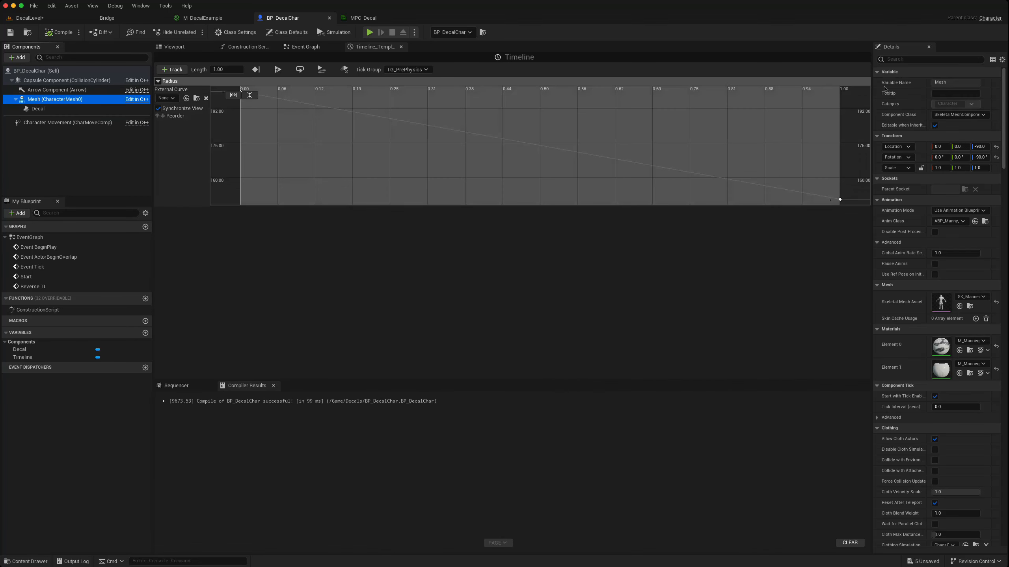
pyautogui.click(901, 60)
pyautogui.write('dec')
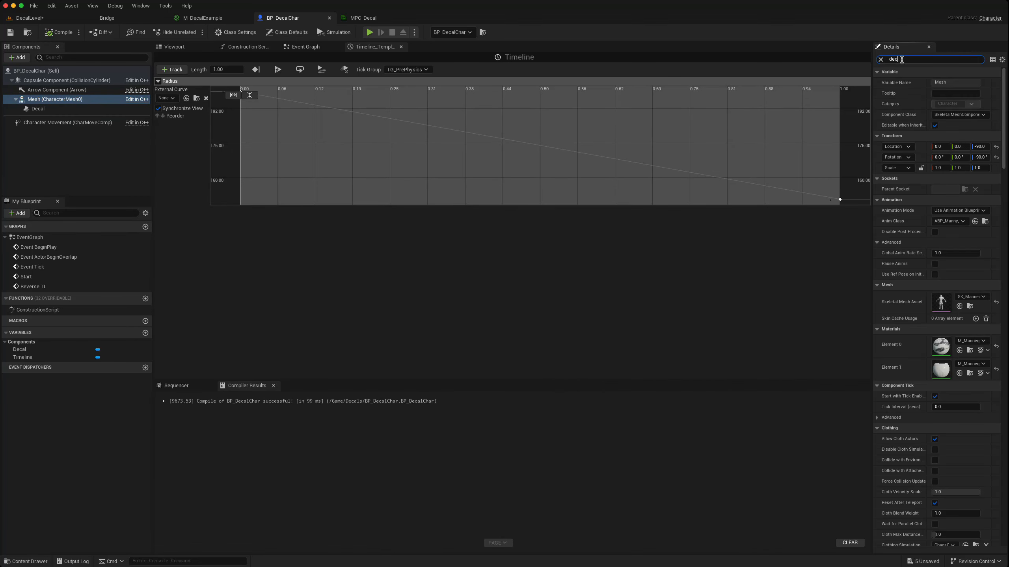
pyautogui.write('al')
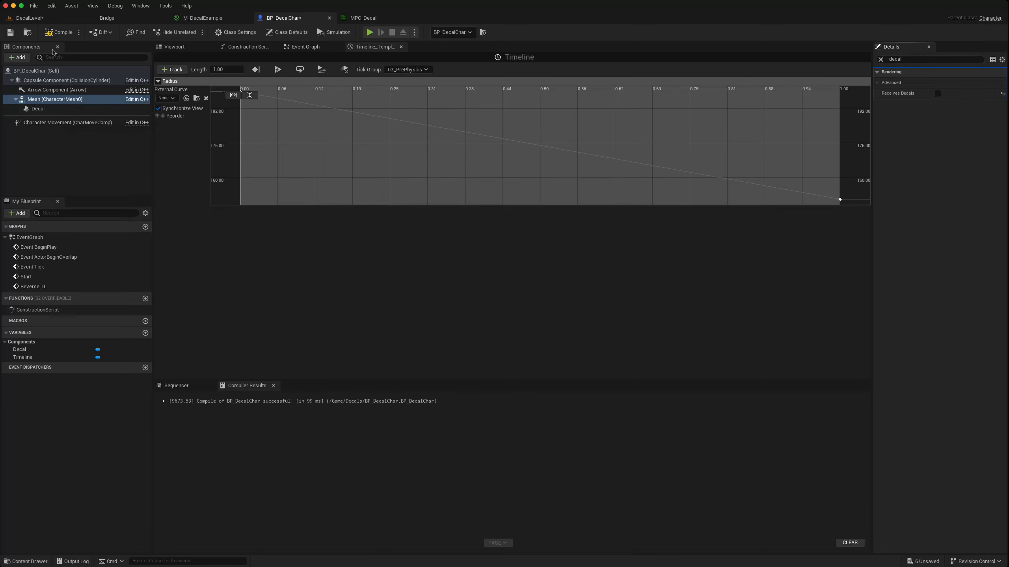
pyautogui.click(58, 32)
pyautogui.click(10, 32)
# - Play-test DecalLevel again, walking around BP_DecalChar to check whether the ring decal still projects onto its mesh
pyautogui.click(37, 17)
pyautogui.click(192, 33)
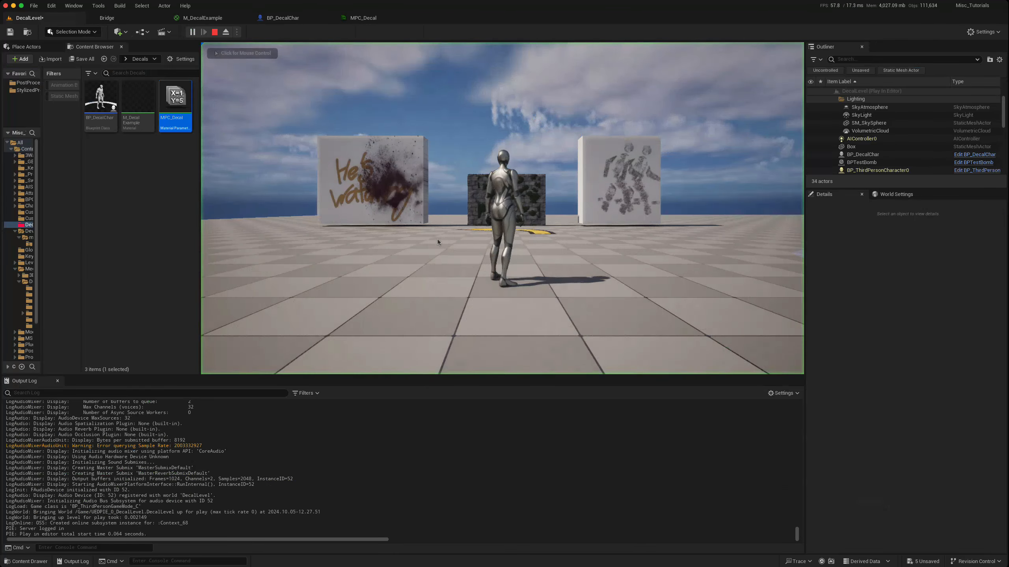
pyautogui.press('w')
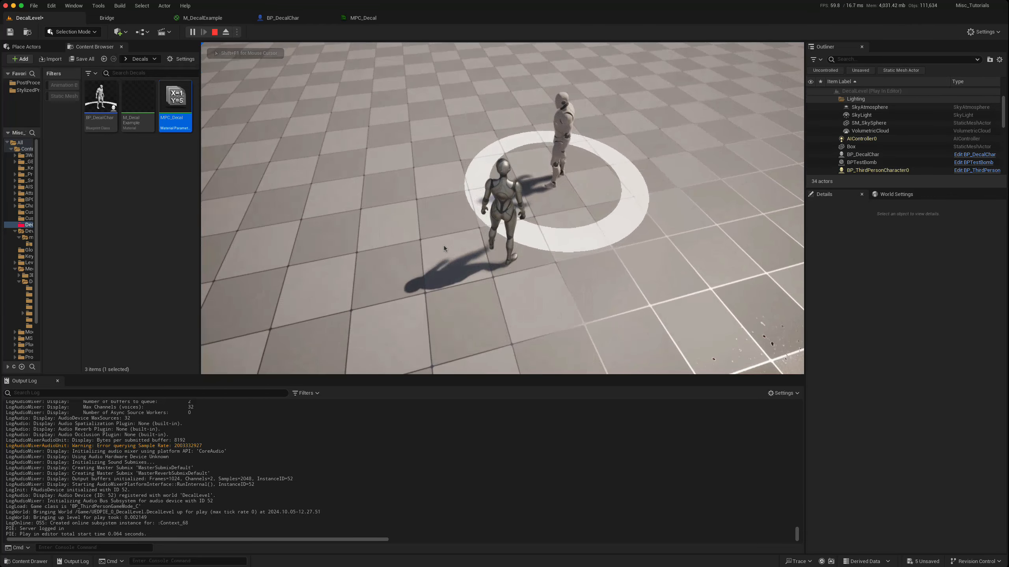
pyautogui.press('s')
pyautogui.press('a')
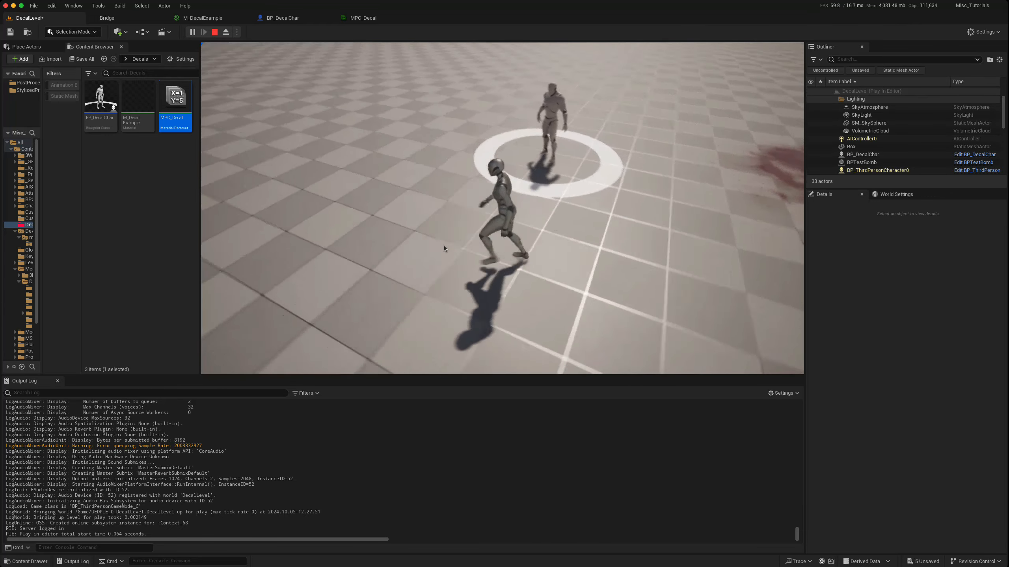
pyautogui.press('w')
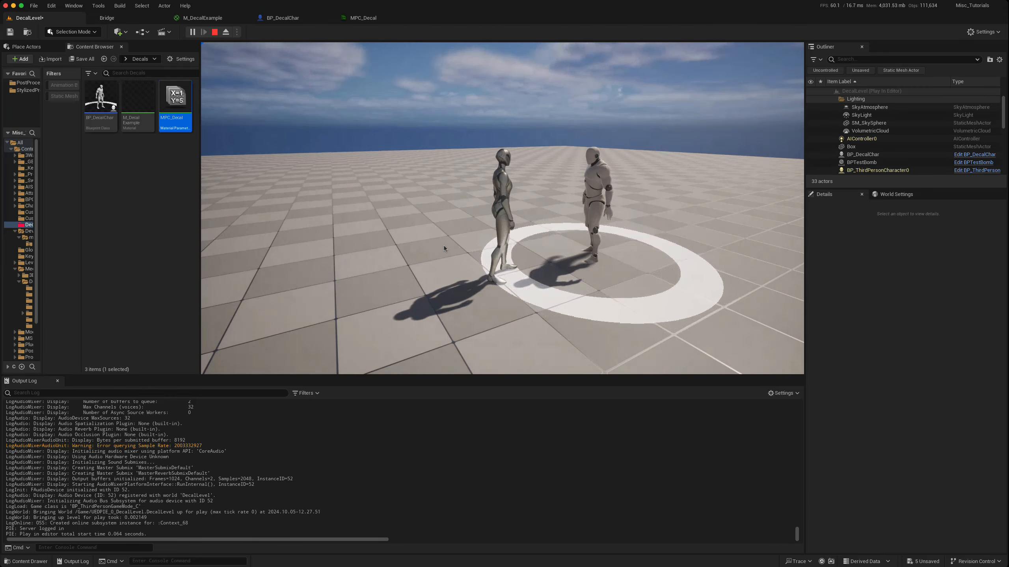
pyautogui.press('a')
pyautogui.press('d')
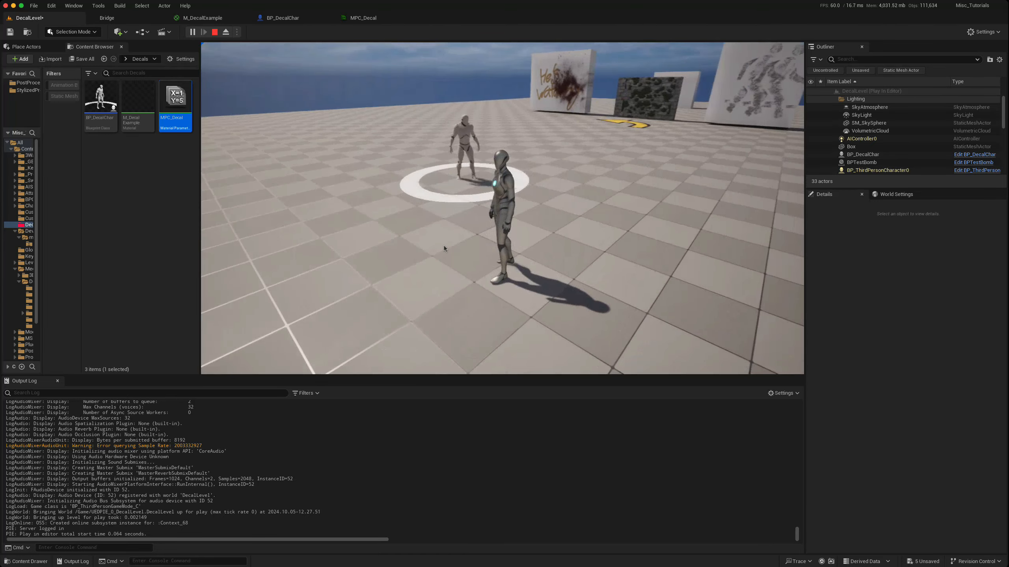
# - Walk the player around BP_DecalChar to examine the ring decal on the floor and the mesh, and stop playing
pyautogui.press('w')
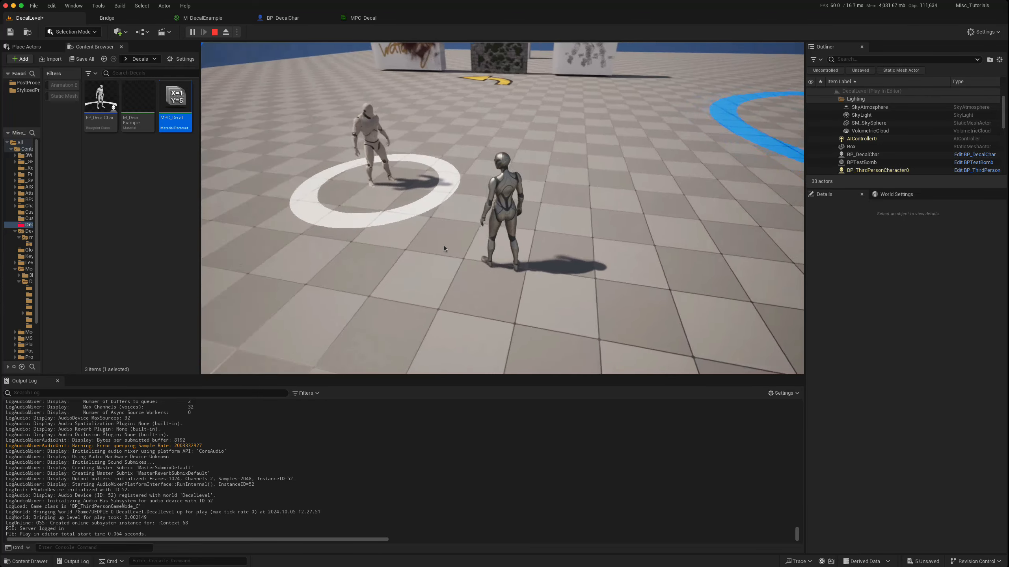
pyautogui.press('d')
pyautogui.press('a')
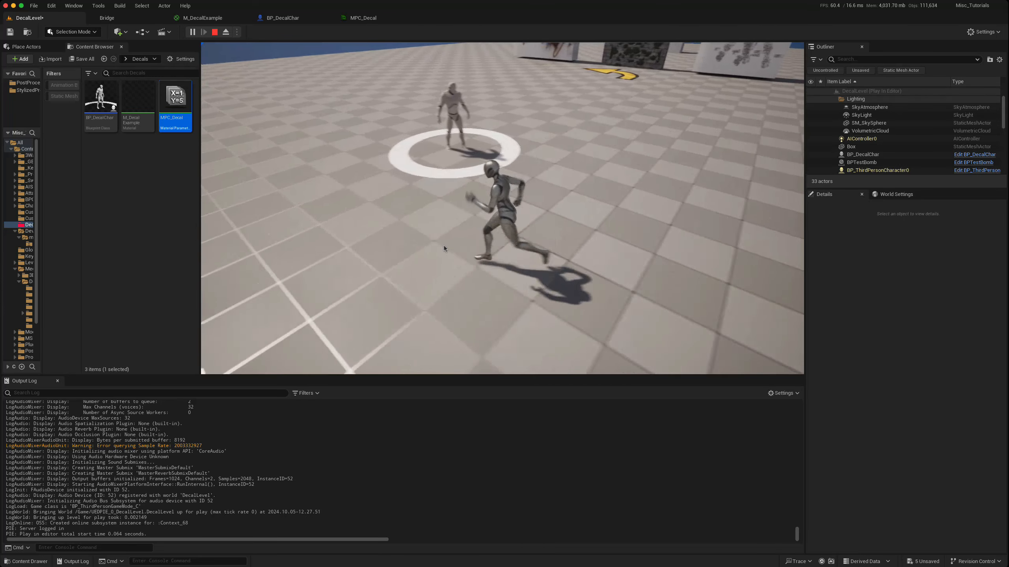
pyautogui.press('Escape')
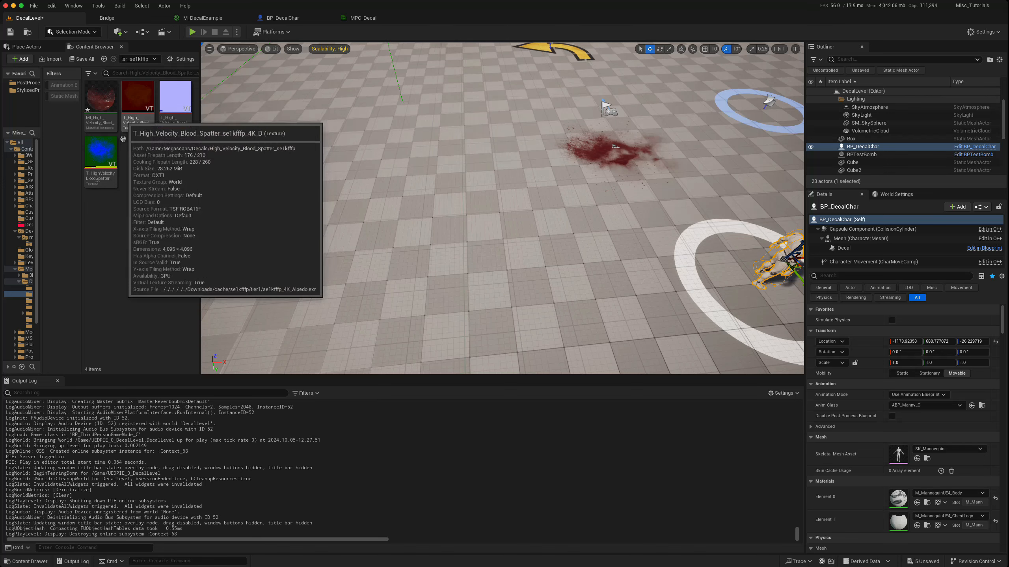
# - Place the MI_High_Velocity_Blood_Spatter decal on the open floor and set its Fade Duration to 2.0 and Fade In Duration to 1.0
pyautogui.moveTo(102, 100); pyautogui.dragTo(377, 240)
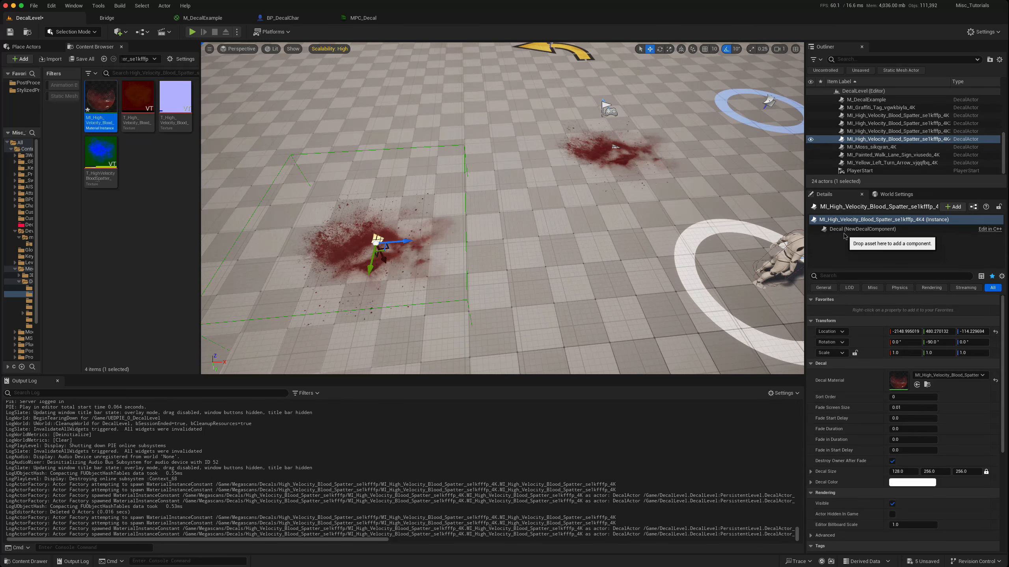
pyautogui.click(861, 229)
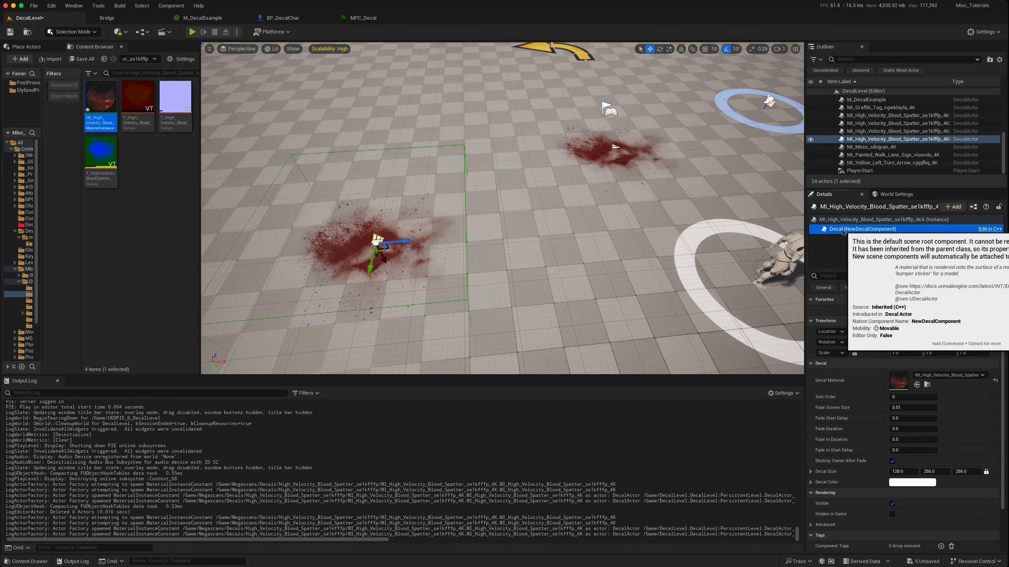
pyautogui.click(908, 430)
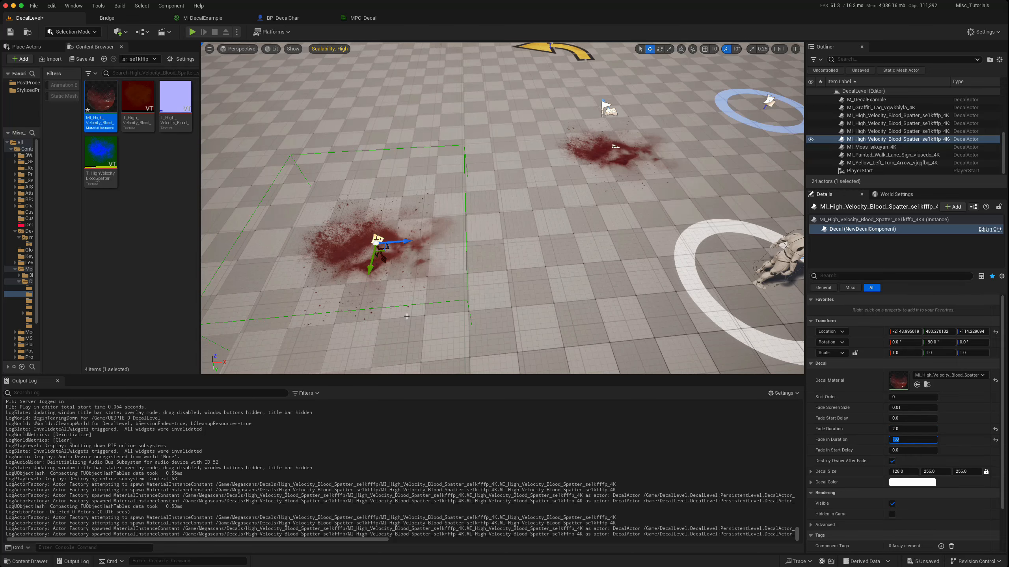
# - Play-test from a spot on the floor, walking around the new blood spatter decal to watch its fade, and stop playing
pyautogui.scroll(-5, 407, 318)
pyautogui.rightClick(410, 346)
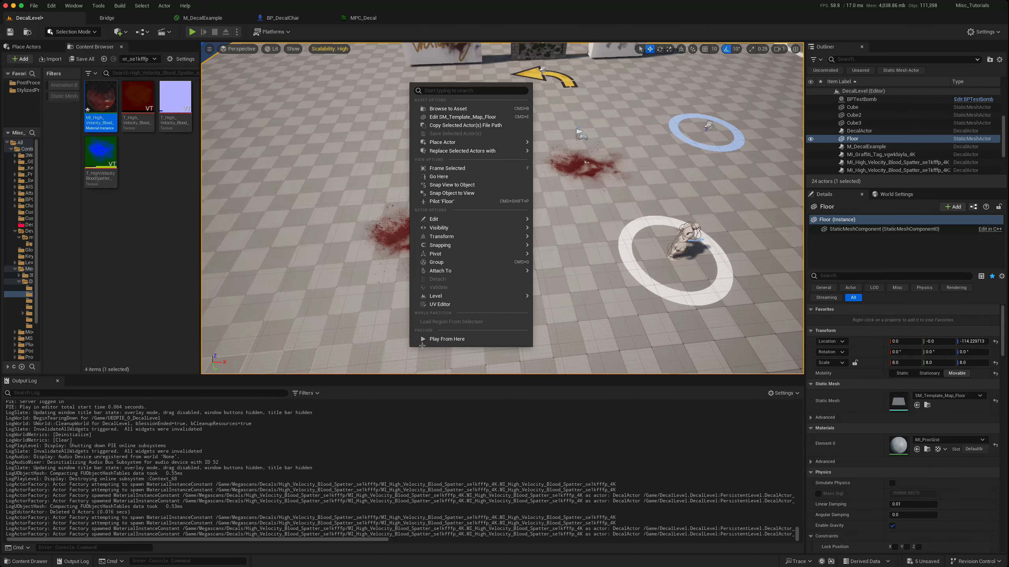
pyautogui.click(425, 340)
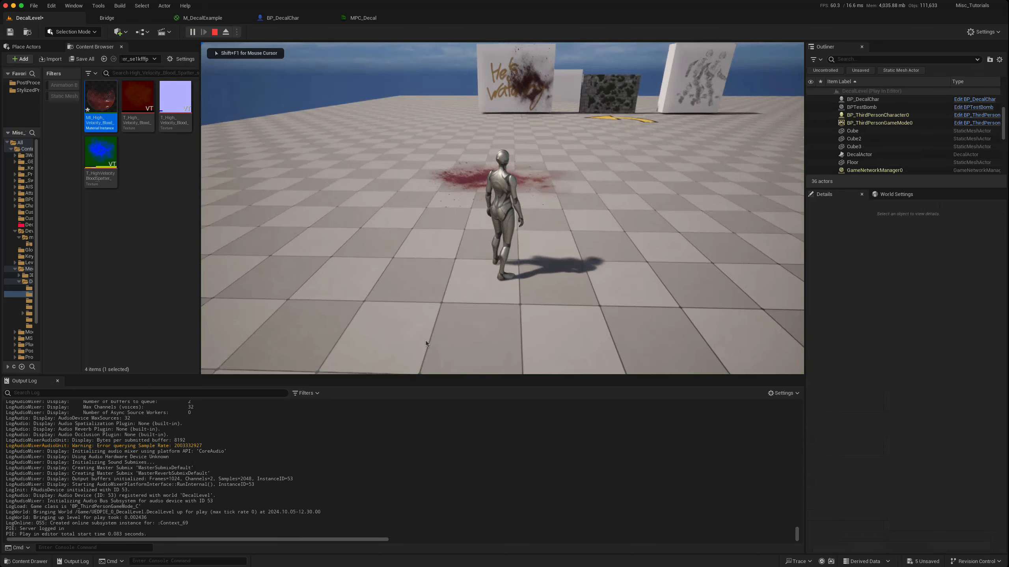
pyautogui.press('w')
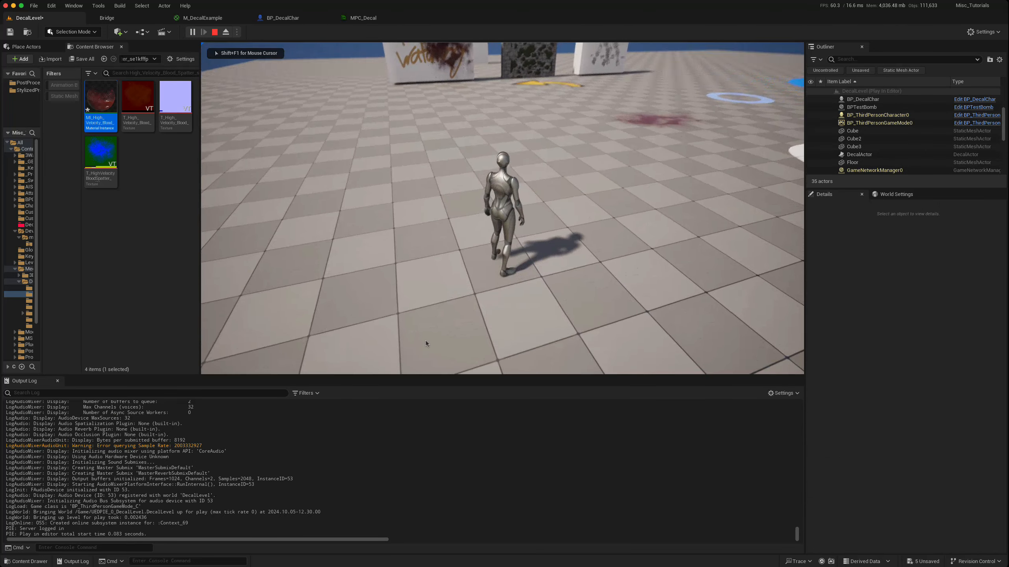
pyautogui.press('w')
pyautogui.press('d')
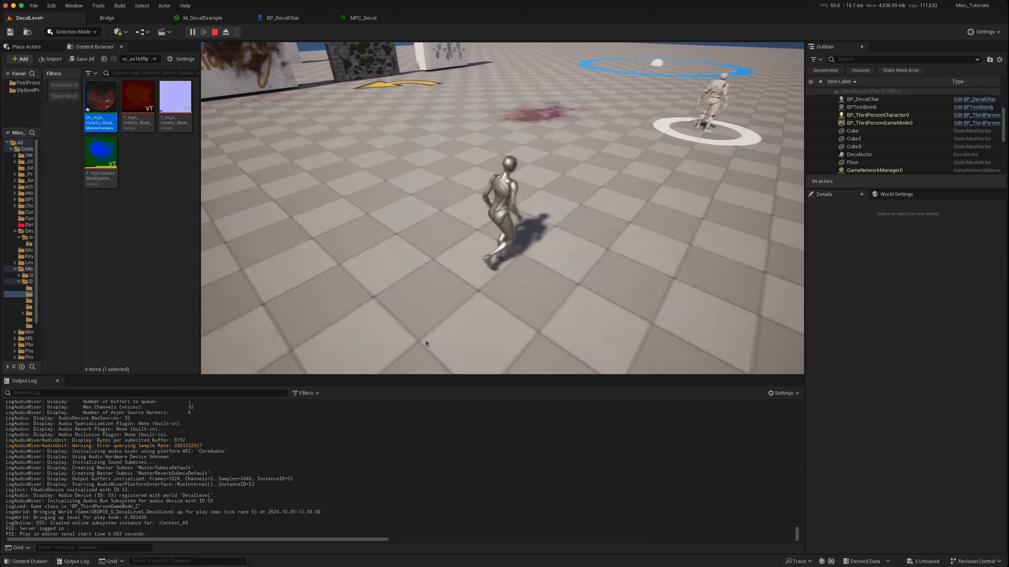
pyautogui.press('w')
pyautogui.press('s')
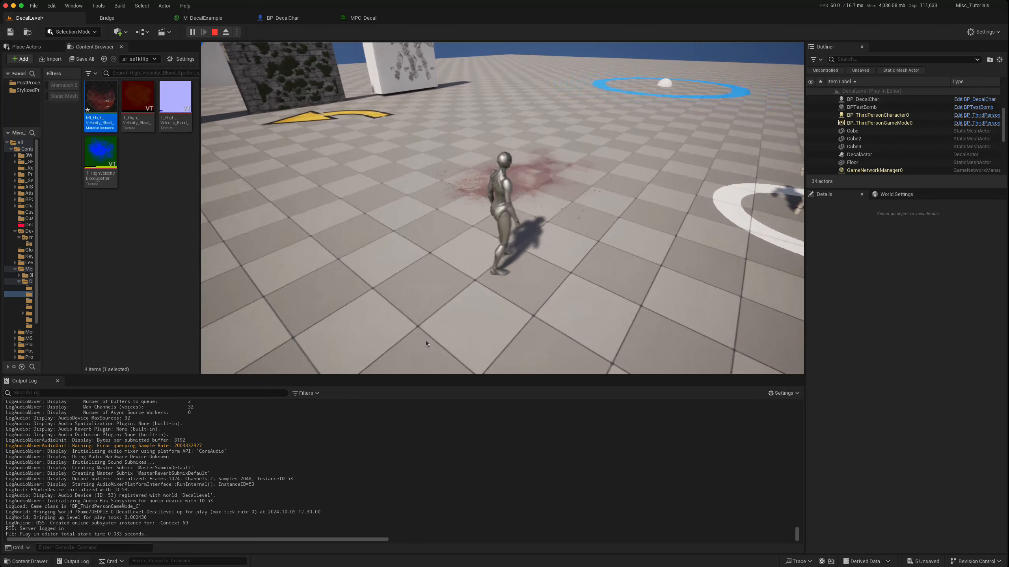
pyautogui.press('a')
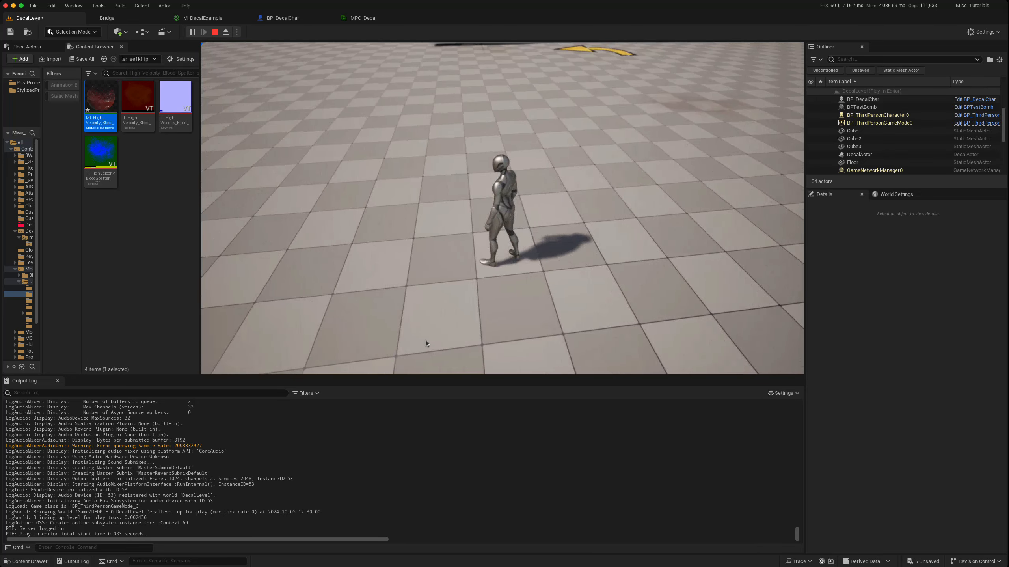
pyautogui.press('Escape')
# - Run the level once more from the floor near the new blood spatter to recheck how it fades, and stop playing
pyautogui.rightClick(469, 319)
pyautogui.click(480, 313)
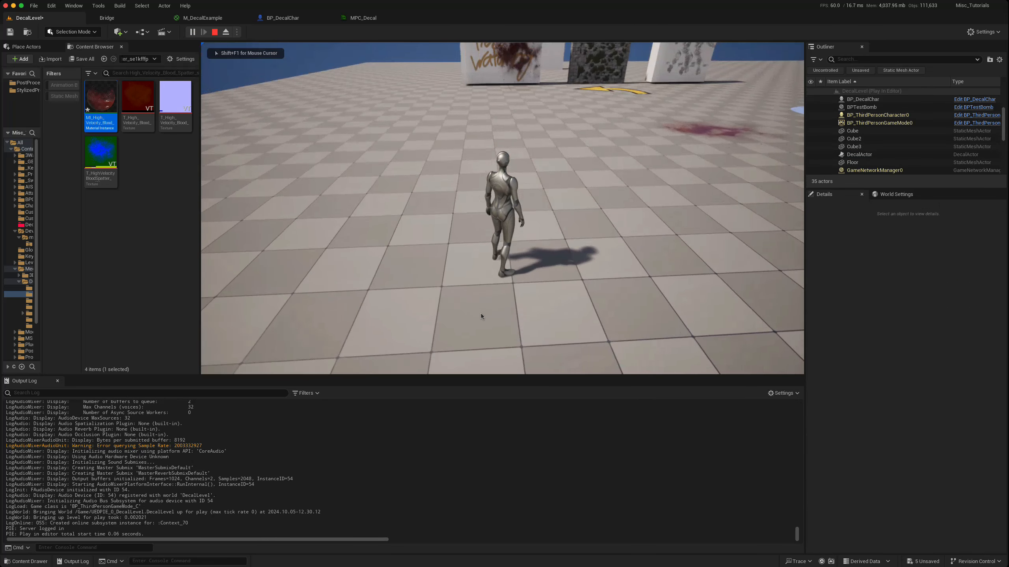
pyautogui.press('Escape')
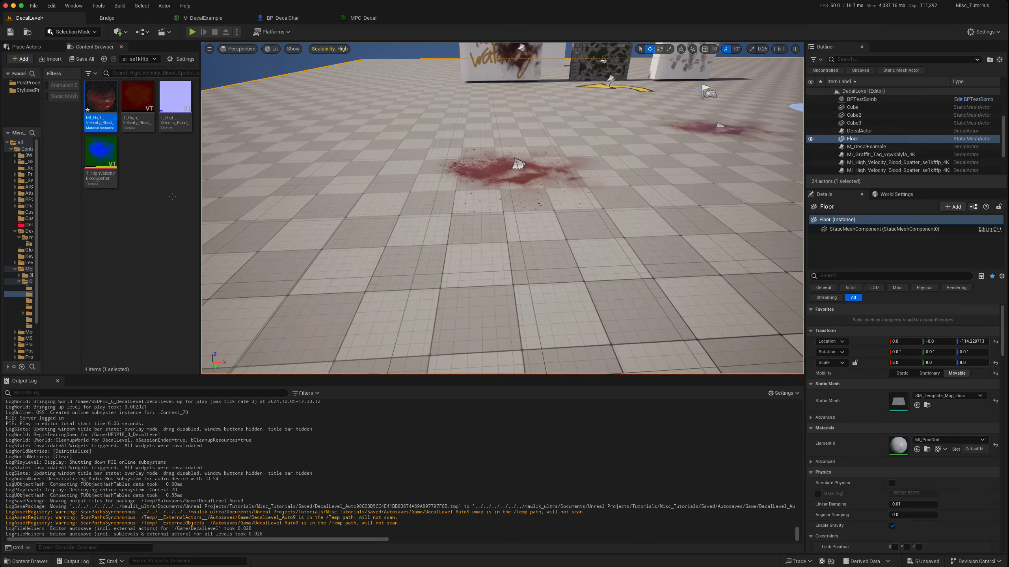
# - Open the blood spatter material instance and its parent M_MS_Decal_Material_VT, and examine the parent's material graph
pyautogui.doubleClick(98, 105)
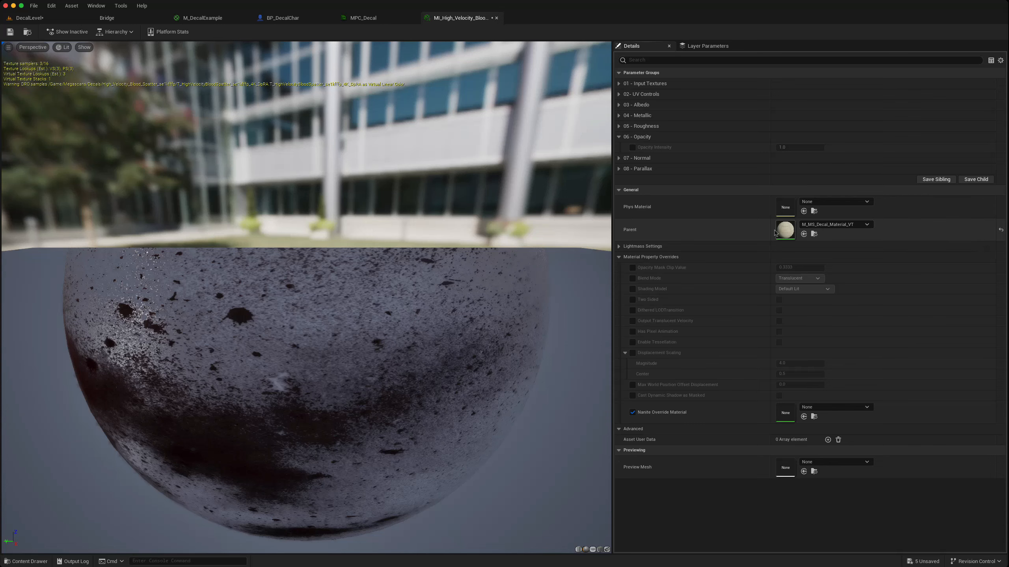
pyautogui.doubleClick(788, 232)
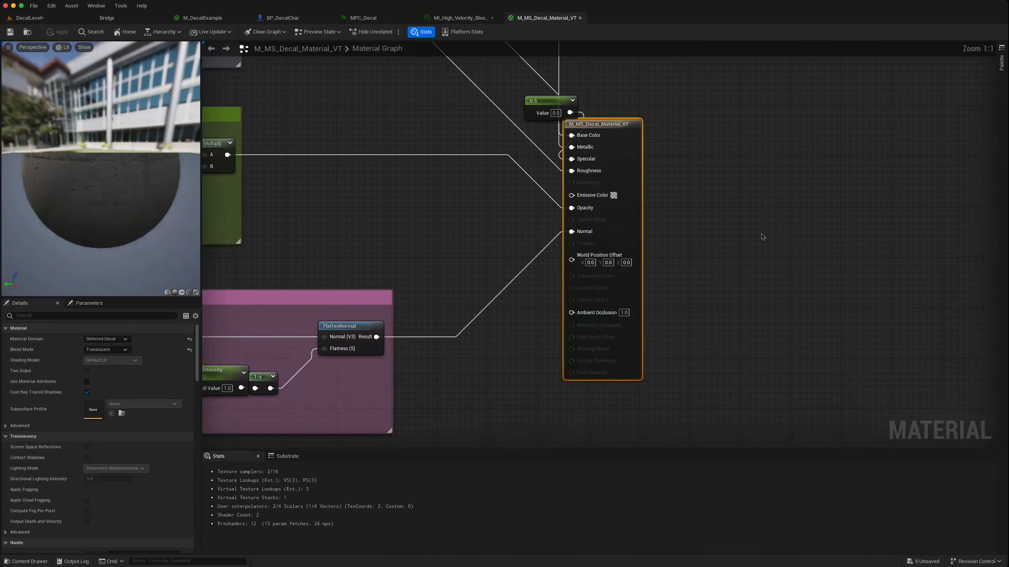
pyautogui.moveTo(411, 241); pyautogui.dragTo(745, 242, button='right')
pyautogui.moveTo(409, 207); pyautogui.dragTo(478, 235, button='right')
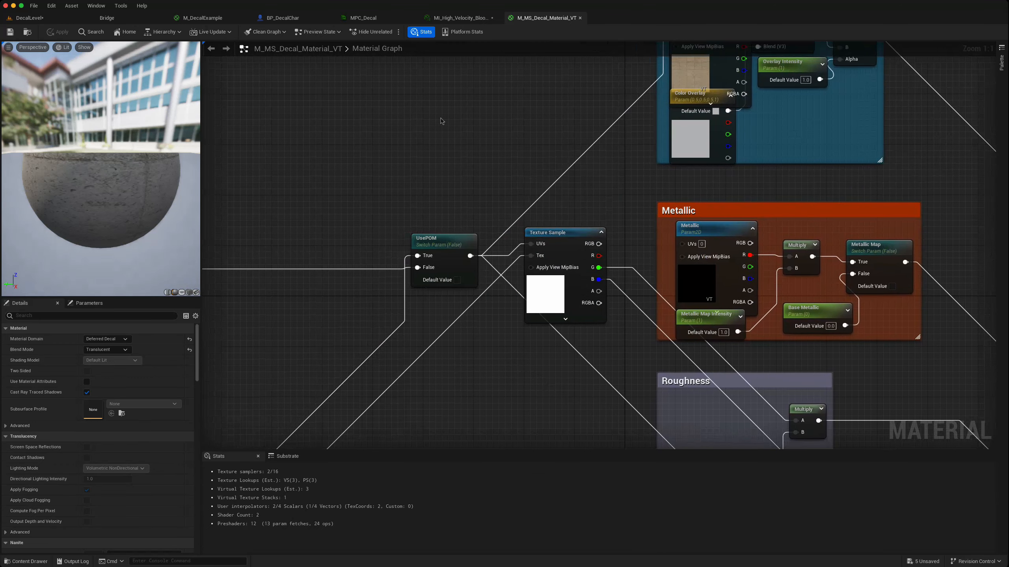
# - In M_DecalExample, shift the Decal Lifetime Opacity node slightly down while reviewing its link to Opacity, and return to the blood spatter instance
pyautogui.click(363, 18)
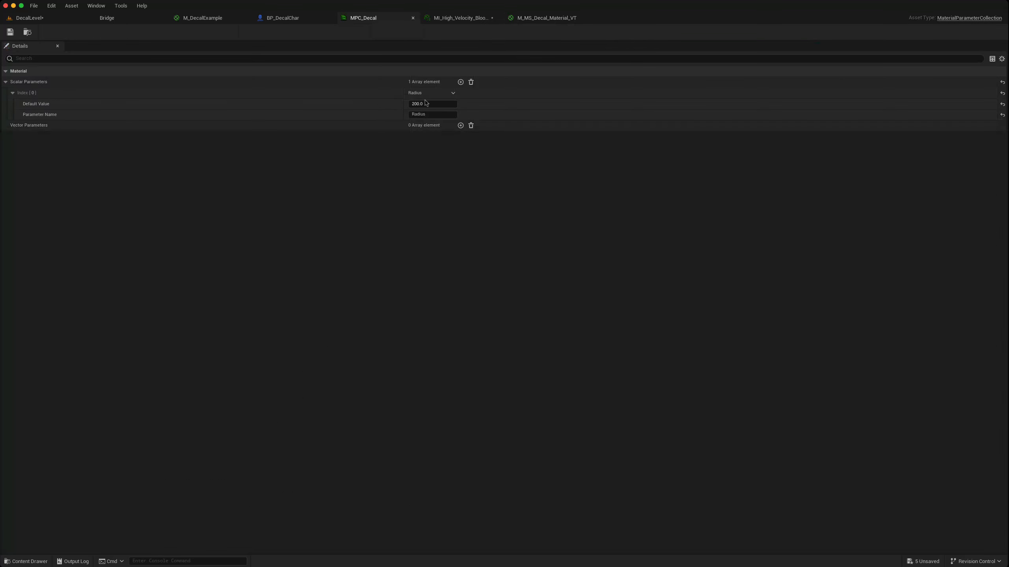
pyautogui.click(207, 18)
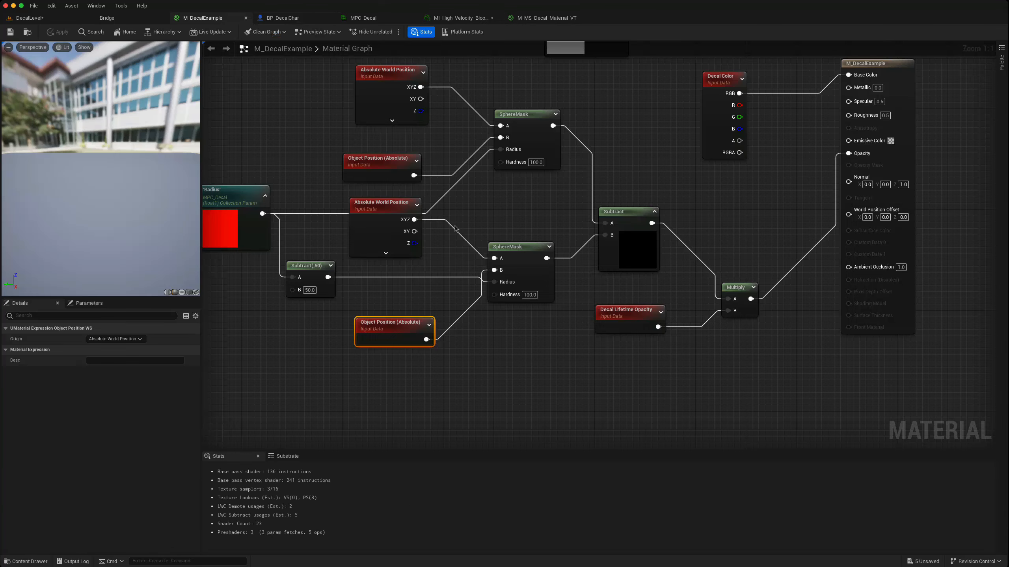
pyautogui.moveTo(643, 330); pyautogui.dragTo(649, 348)
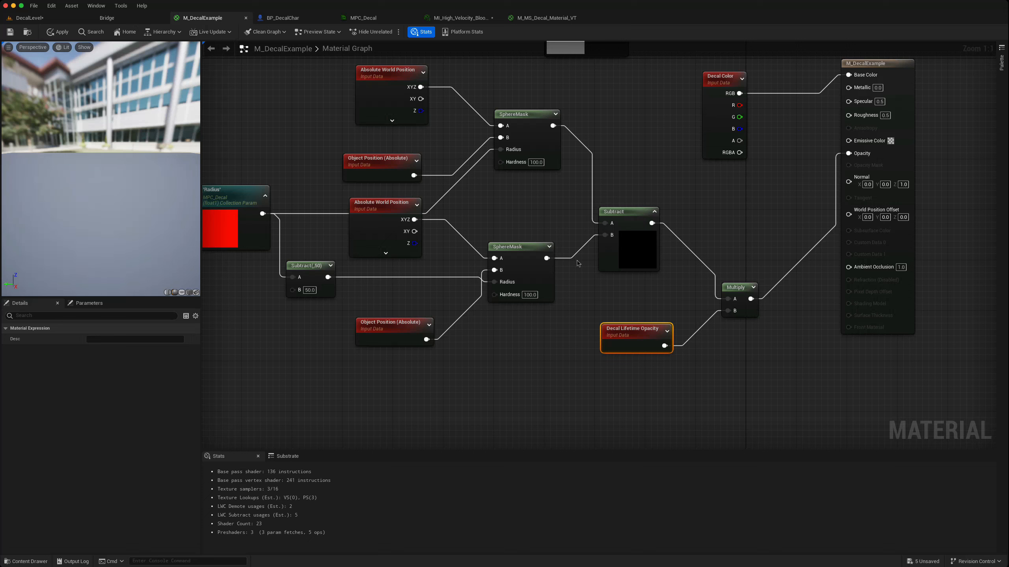
pyautogui.click(445, 20)
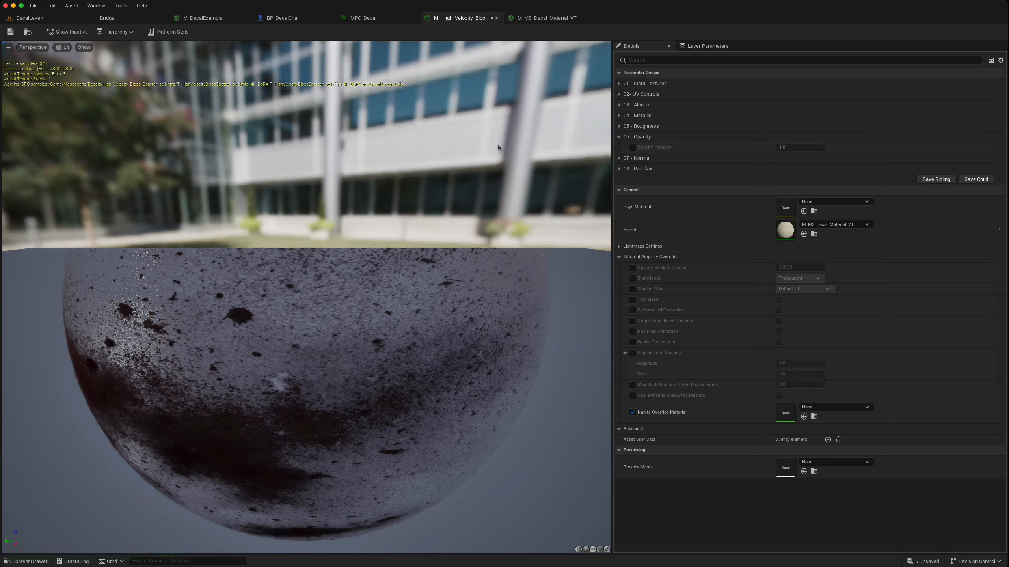
# - Create an Actor blueprint named BP_BLoodStain in DecalLevel's Decals content folder and open it
pyautogui.click(29, 17)
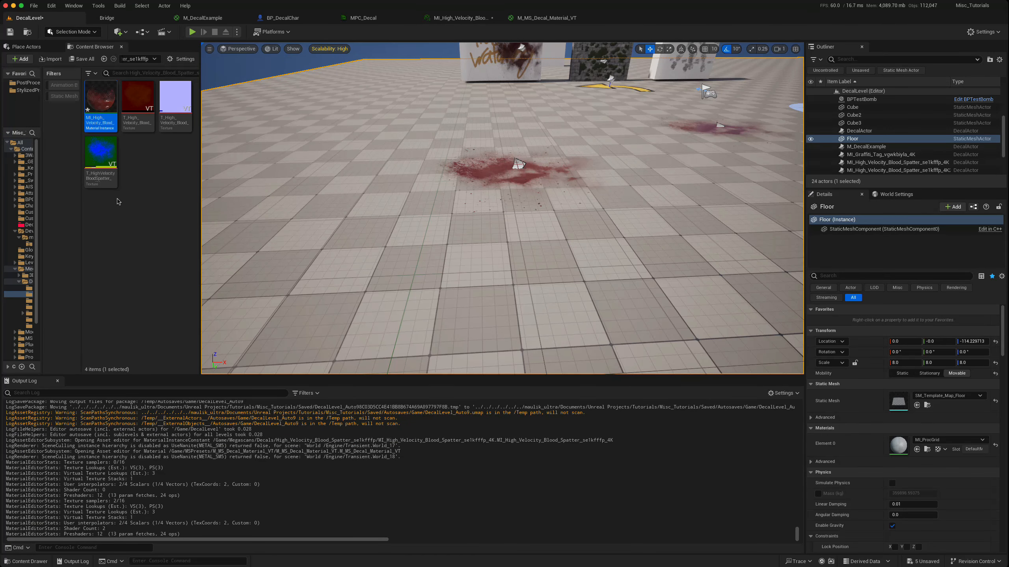
pyautogui.click(28, 225)
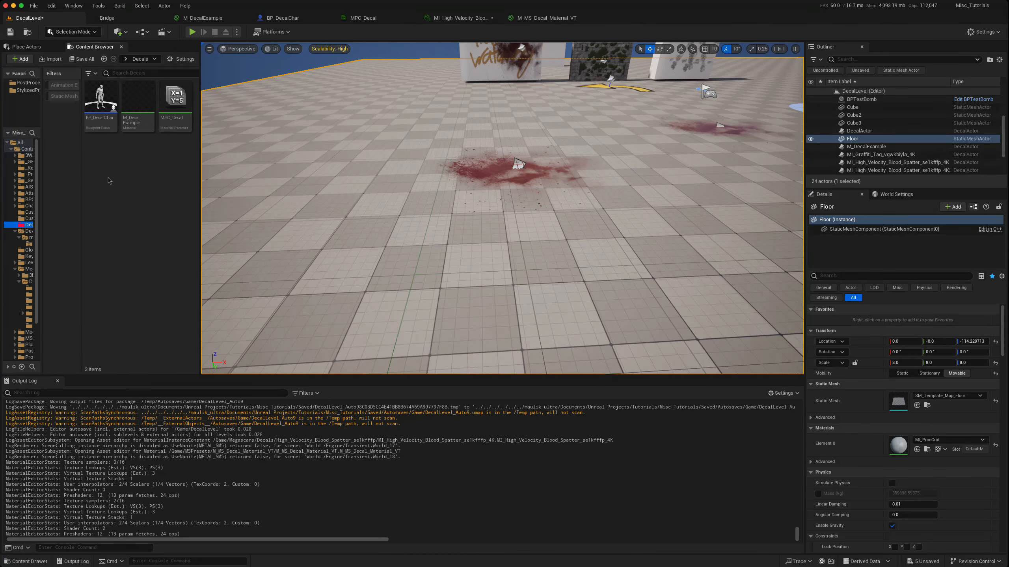
pyautogui.rightClick(94, 190)
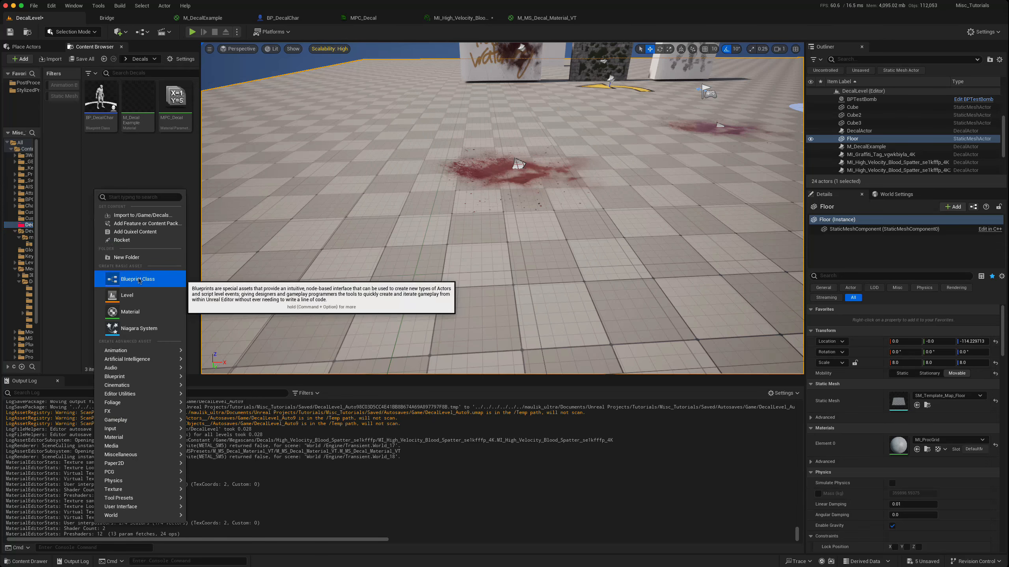
pyautogui.click(123, 279)
pyautogui.click(408, 216)
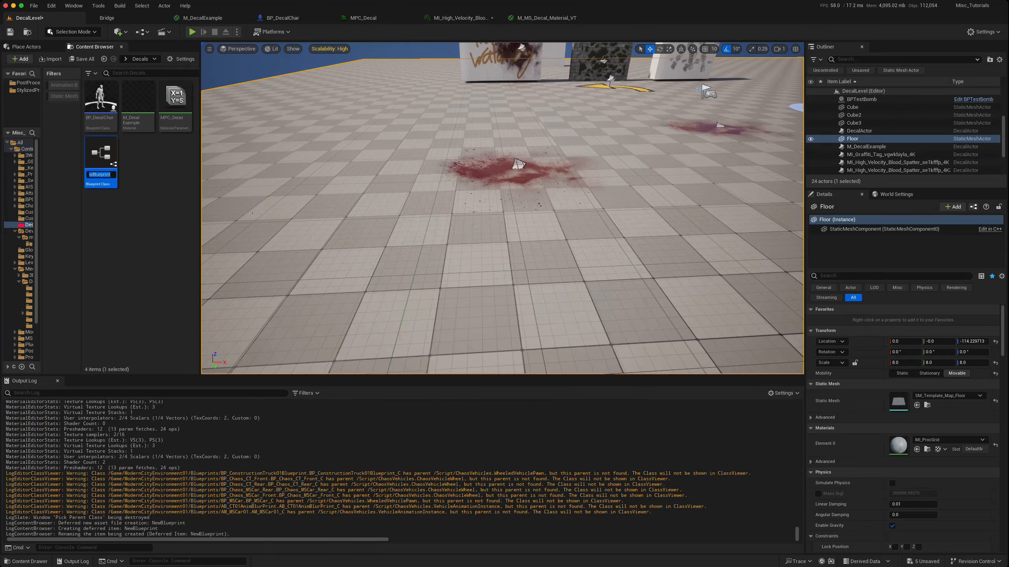
pyautogui.write('oodStain')
pyautogui.press('Return')
pyautogui.press('Return')
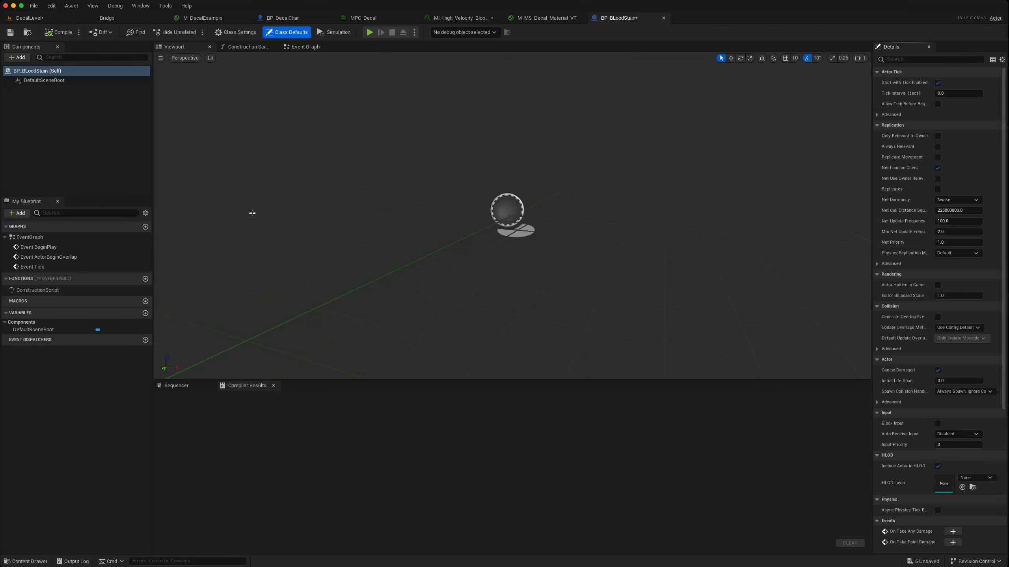
# - Add a Decal component with its default name to BP_BLoodStain
pyautogui.click(17, 57)
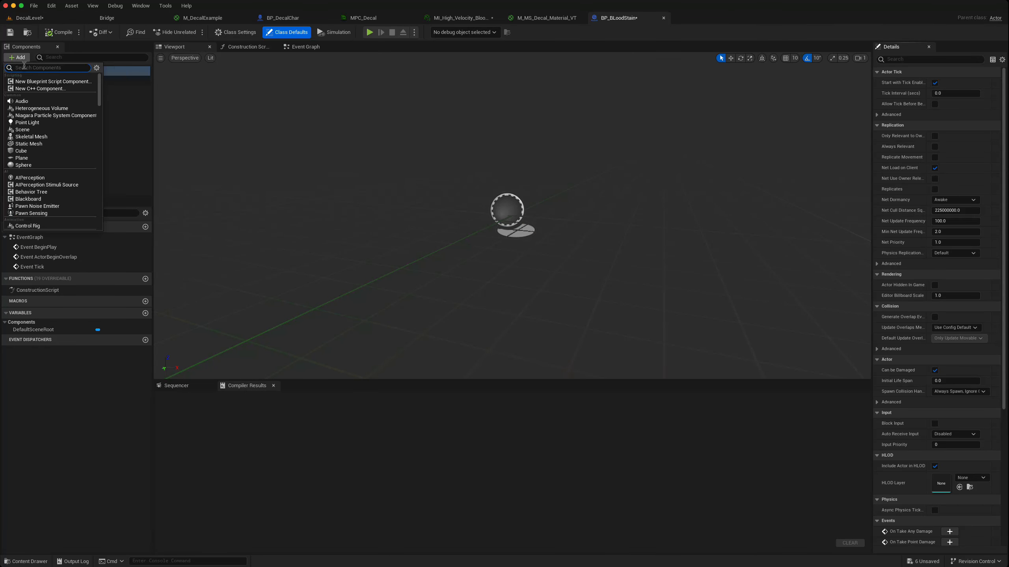
pyautogui.write('decal')
pyautogui.press('Return')
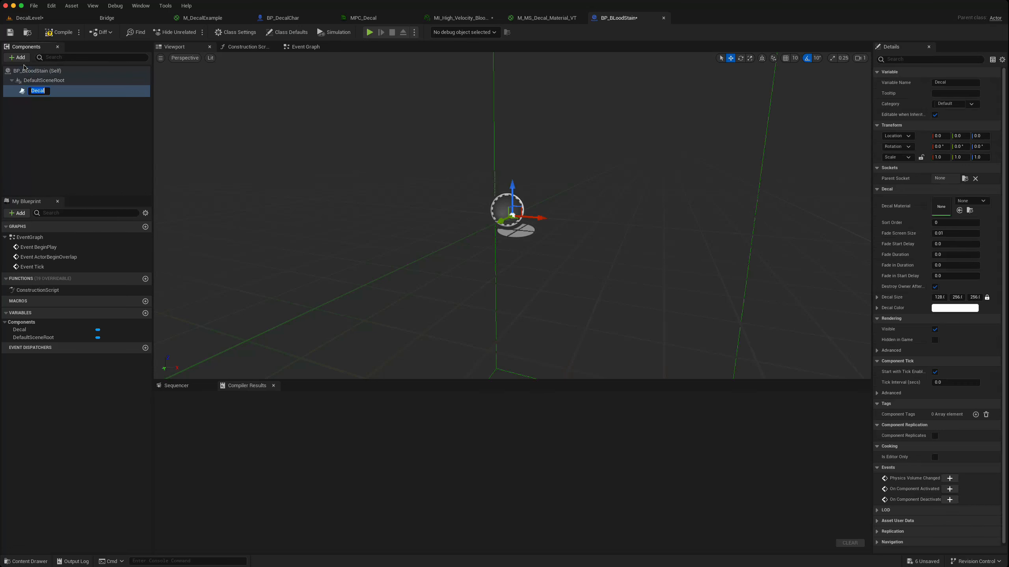
pyautogui.click(47, 103)
# - Assign the high velocity blood spatter material instance as the Decal component's Decal Material
pyautogui.click(42, 91)
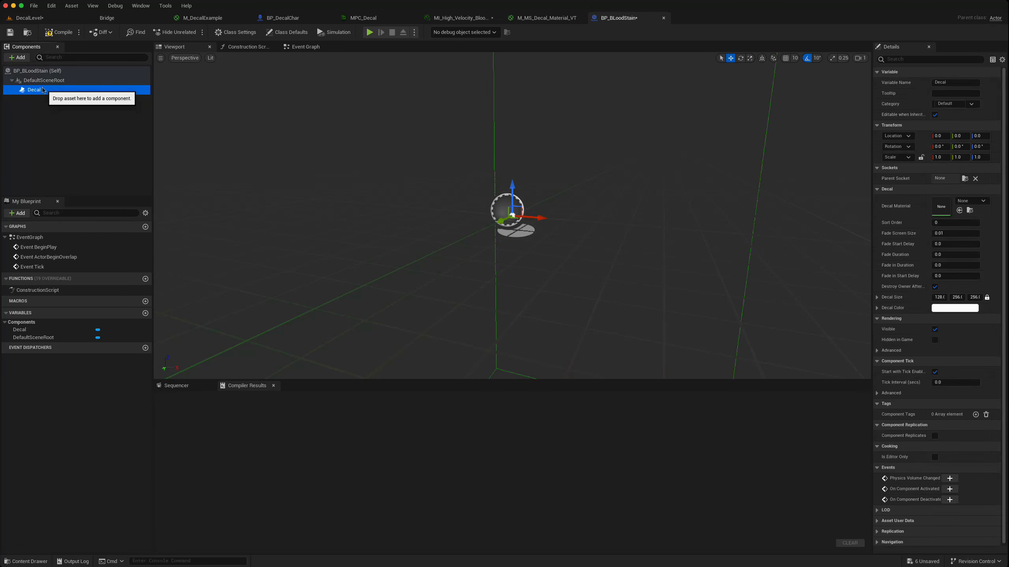
pyautogui.click(983, 201)
pyautogui.write('blood')
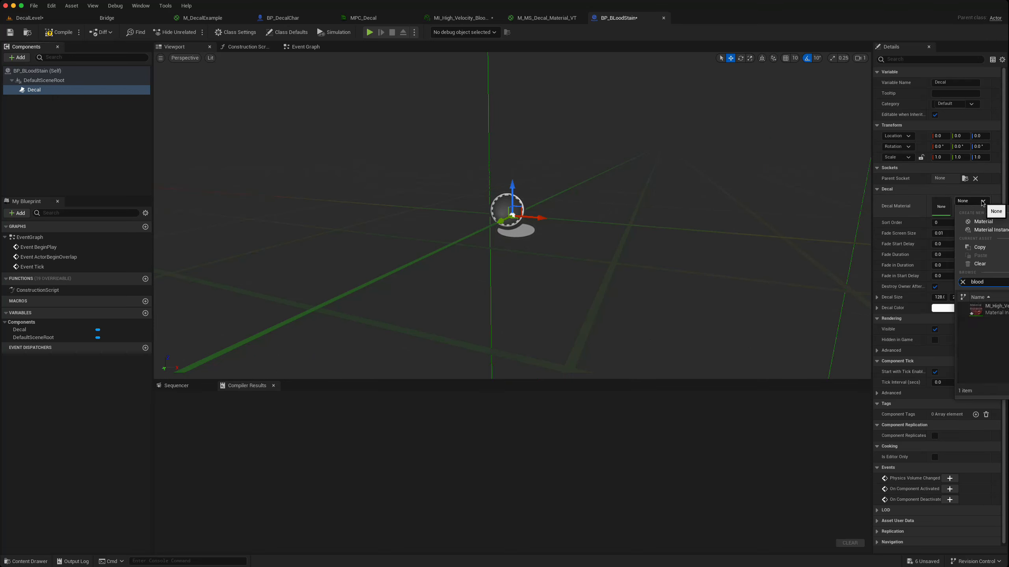
pyautogui.click(978, 308)
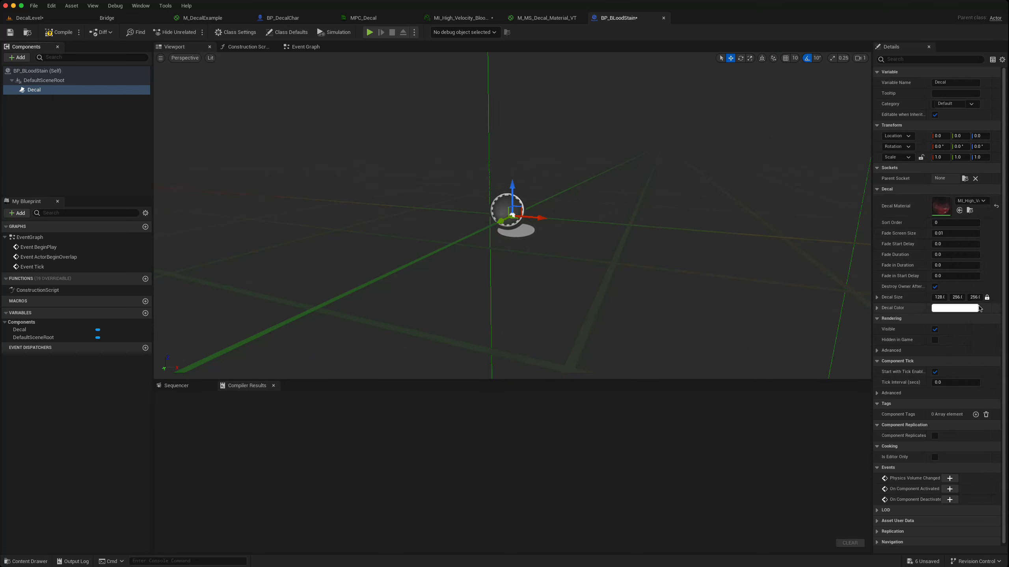
# - Rotate the Decal component to -90° about the Y axis so that it projects vertically
pyautogui.scroll(-5, 495, 247)
pyautogui.moveTo(474, 250); pyautogui.dragTo(383, 252, button='right')
pyautogui.press('d')
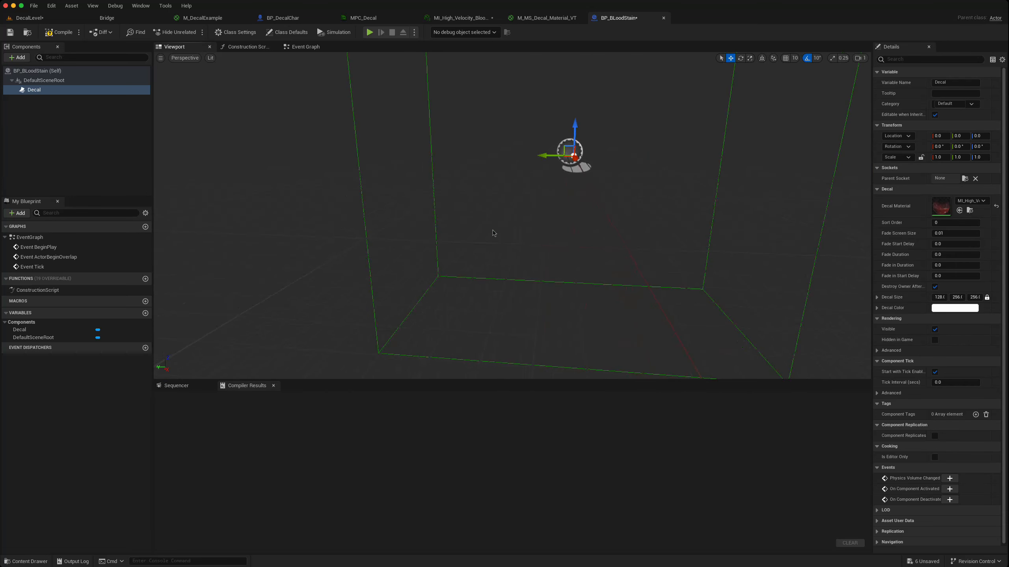
pyautogui.press('e')
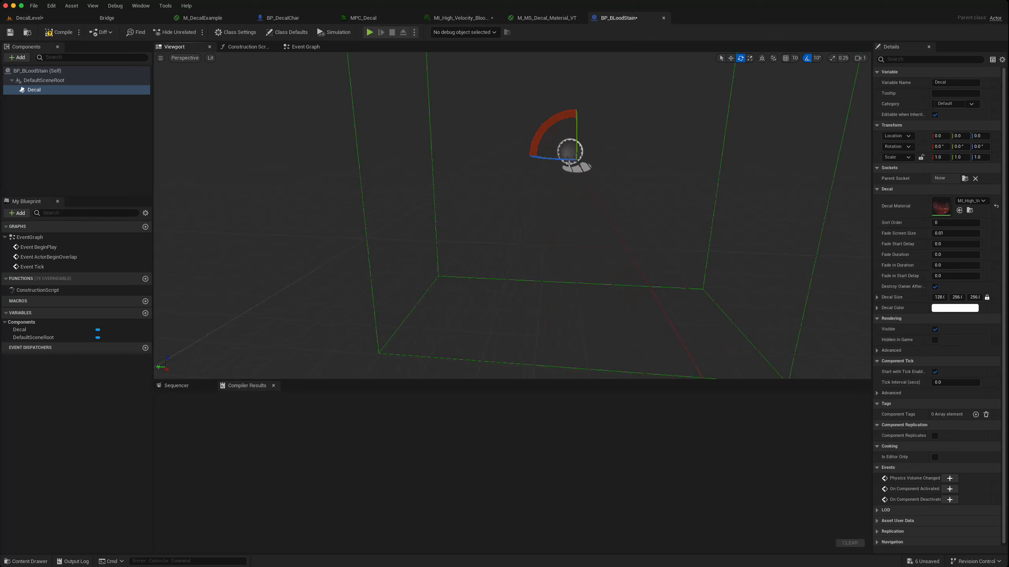
pyautogui.moveTo(599, 179); pyautogui.dragTo(675, 167, button='right')
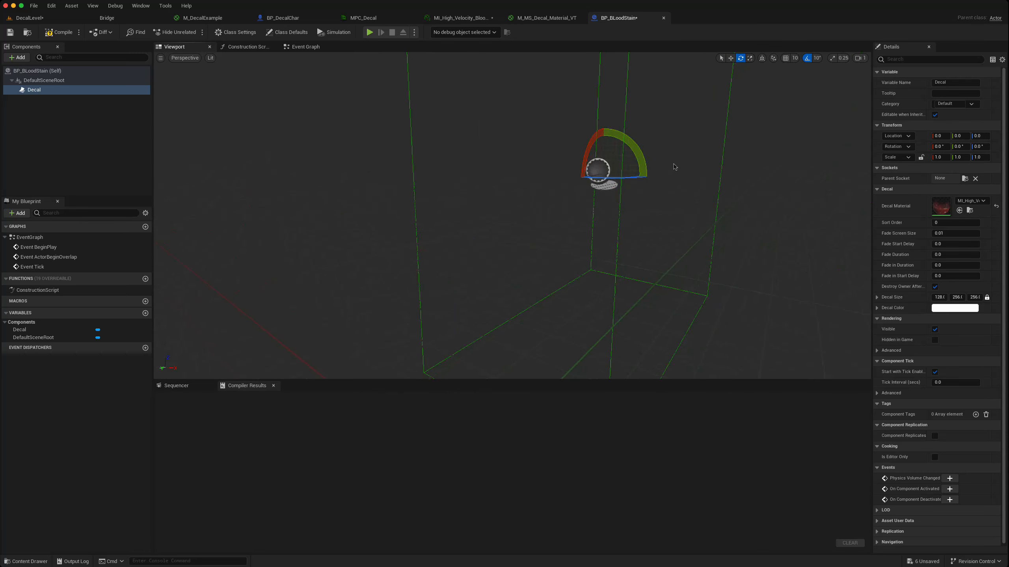
pyautogui.moveTo(618, 135)
pyautogui.mouseDown()
pyautogui.moveTo(635, 166)
pyautogui.moveTo(621, 134)
pyautogui.mouseUp()
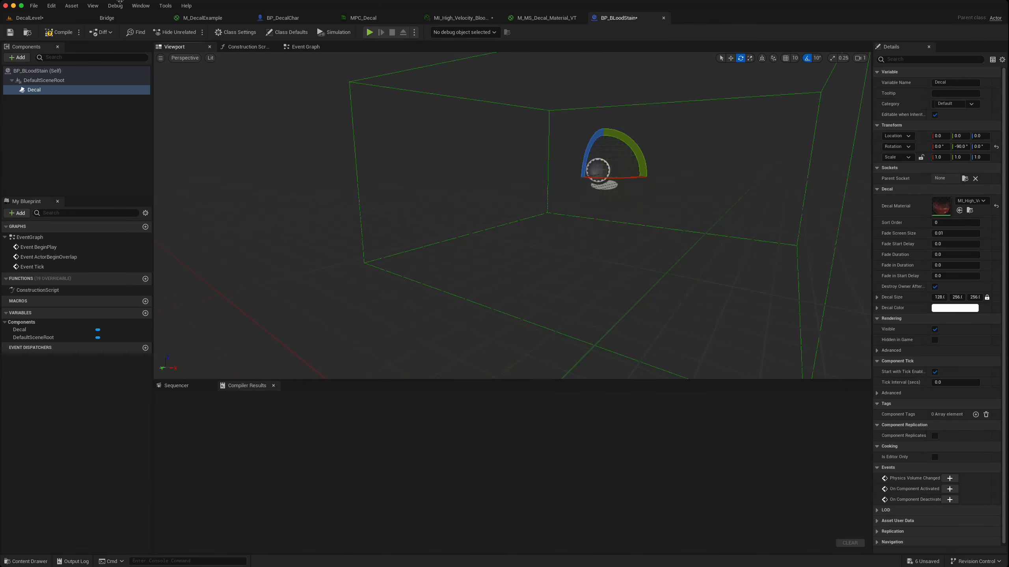
# - Compile BP_BLoodStain and place an instance of it on the checkered floor in DecalLevel, in front of the existing blood decals
pyautogui.click(52, 34)
pyautogui.click(29, 17)
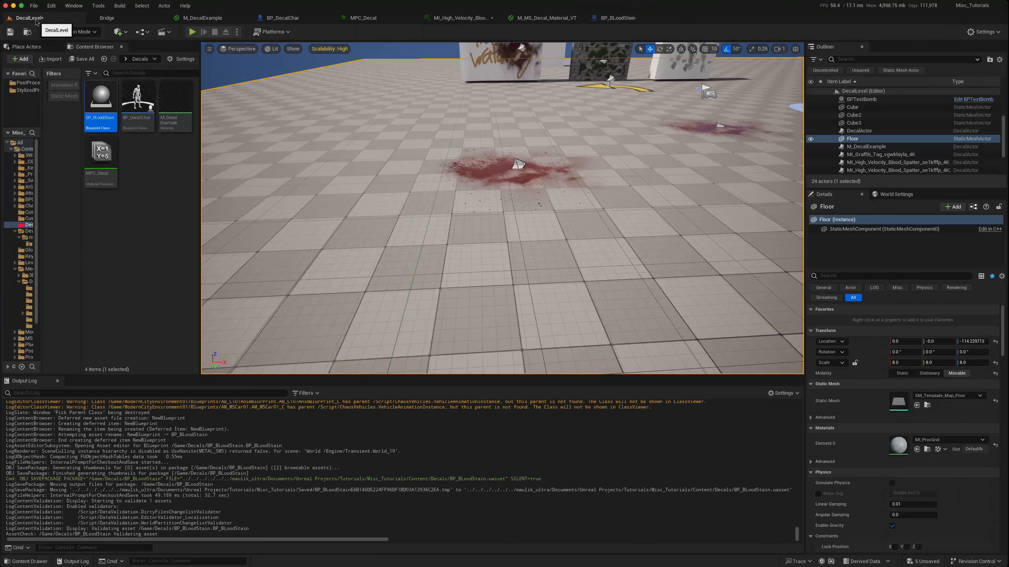
pyautogui.moveTo(95, 122); pyautogui.dragTo(313, 256)
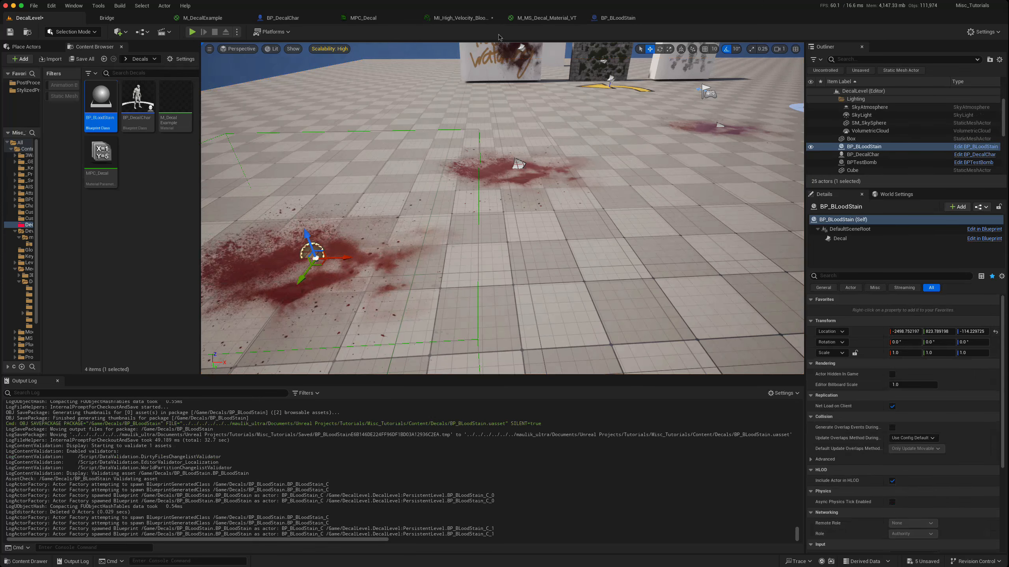
# - In BP_BLoodStain's Event Graph, add a Decal component reference and connect it as the target of a Create Dynamic Material Instance node
pyautogui.click(627, 17)
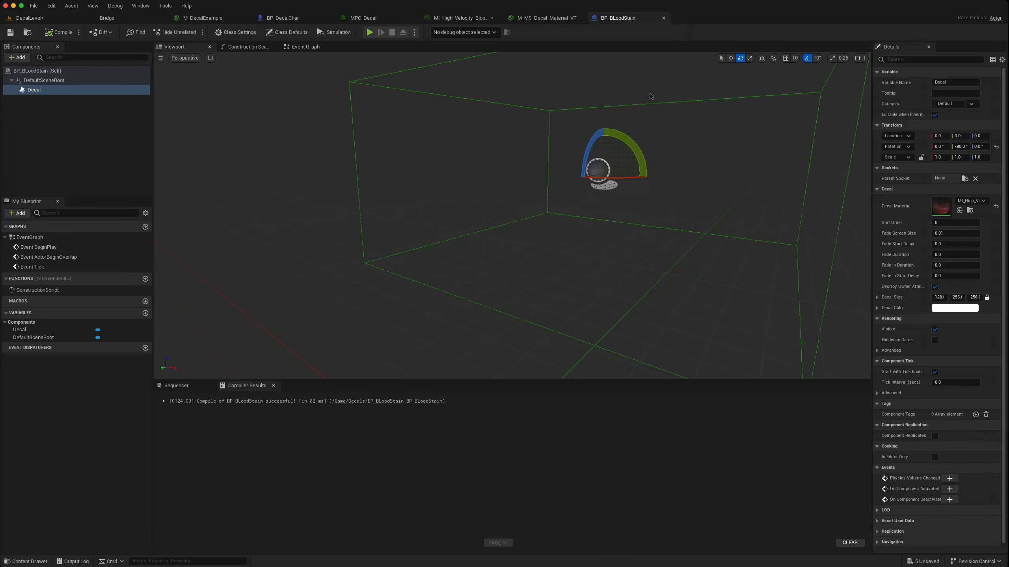
pyautogui.click(299, 48)
pyautogui.moveTo(717, 176); pyautogui.dragTo(481, 165, button='right')
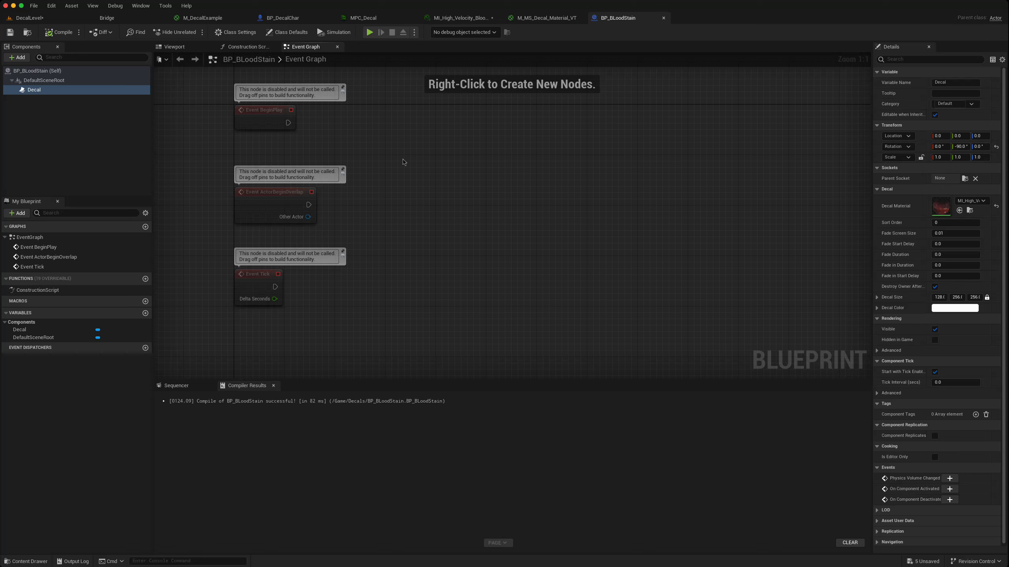
pyautogui.moveTo(34, 90); pyautogui.dragTo(521, 129)
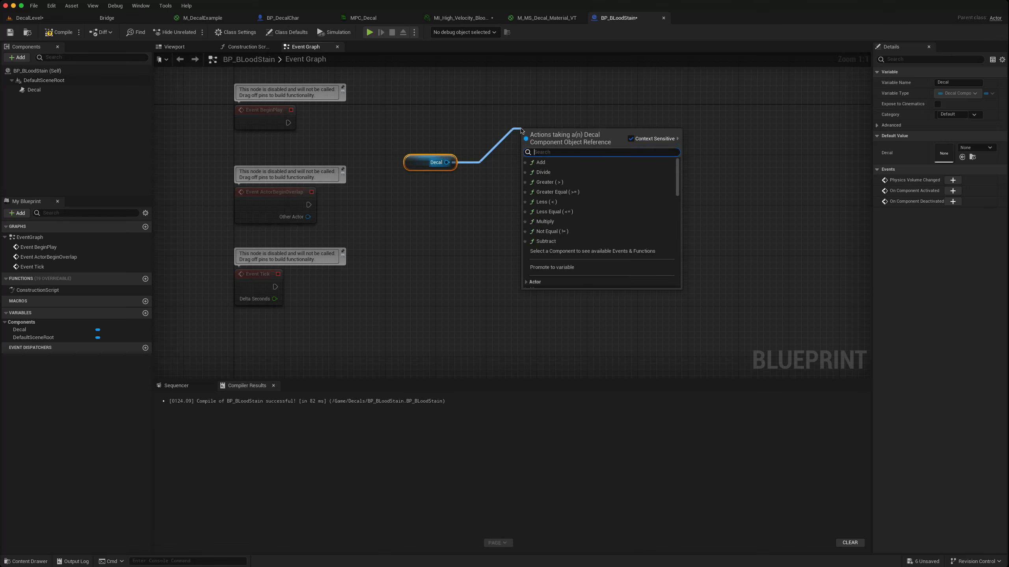
pyautogui.write('crea')
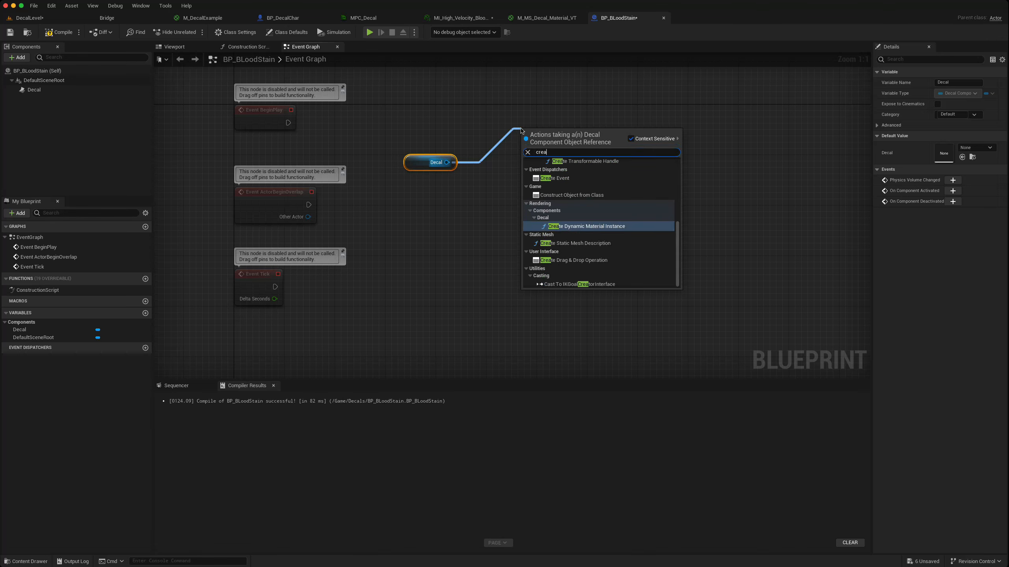
pyautogui.write(' dyn')
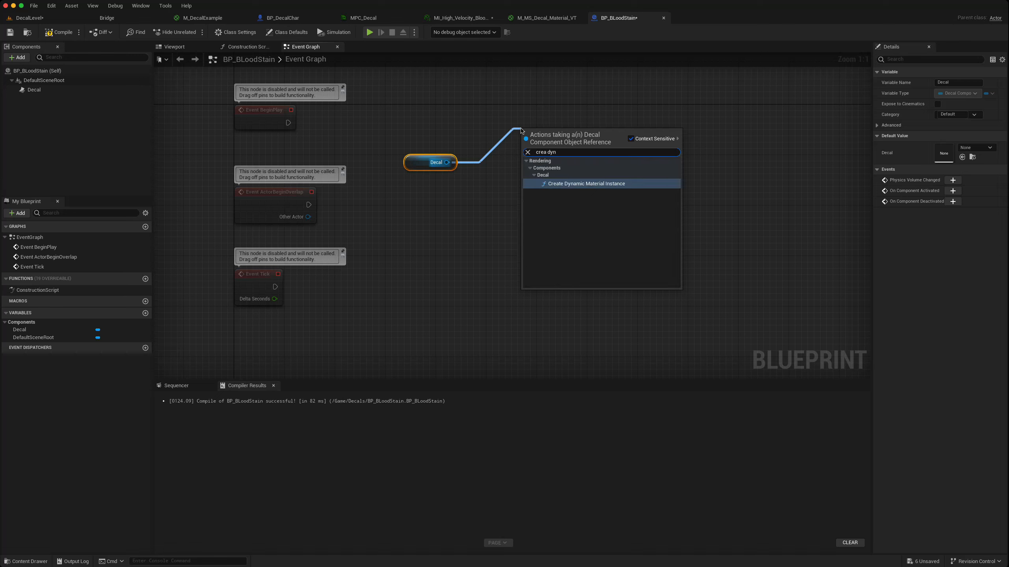
pyautogui.click(586, 184)
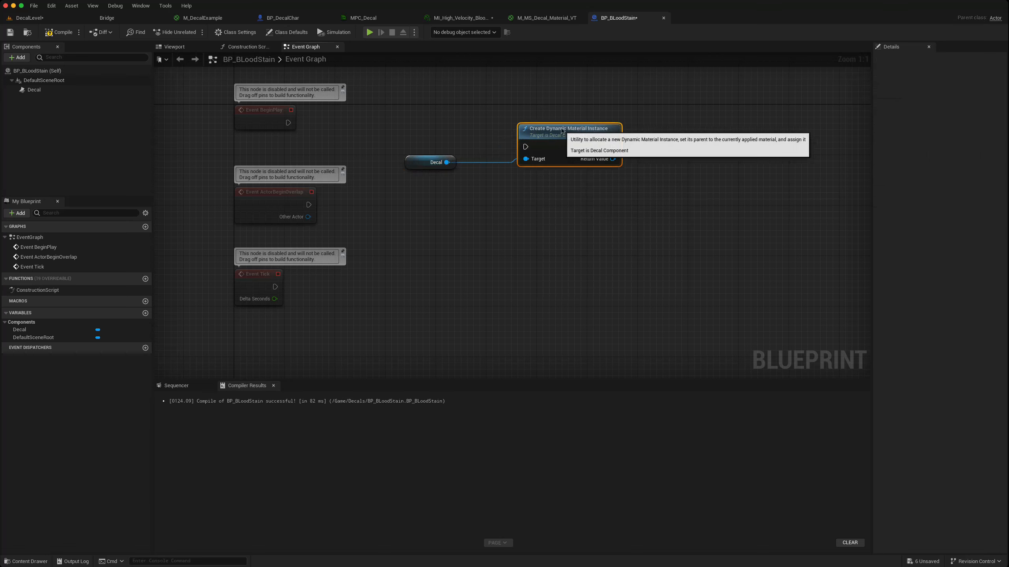
pyautogui.moveTo(552, 187); pyautogui.dragTo(460, 192, button='right')
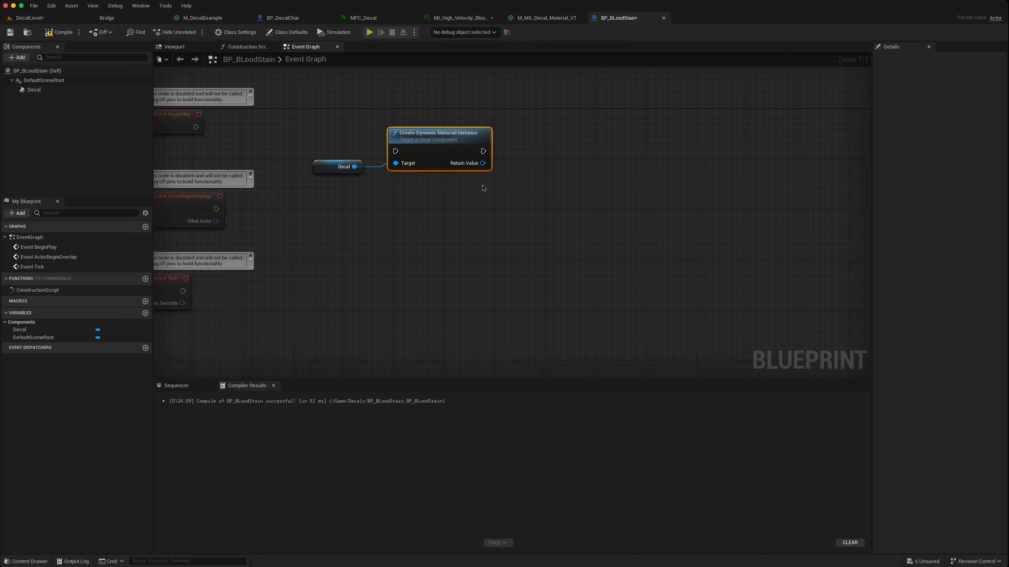